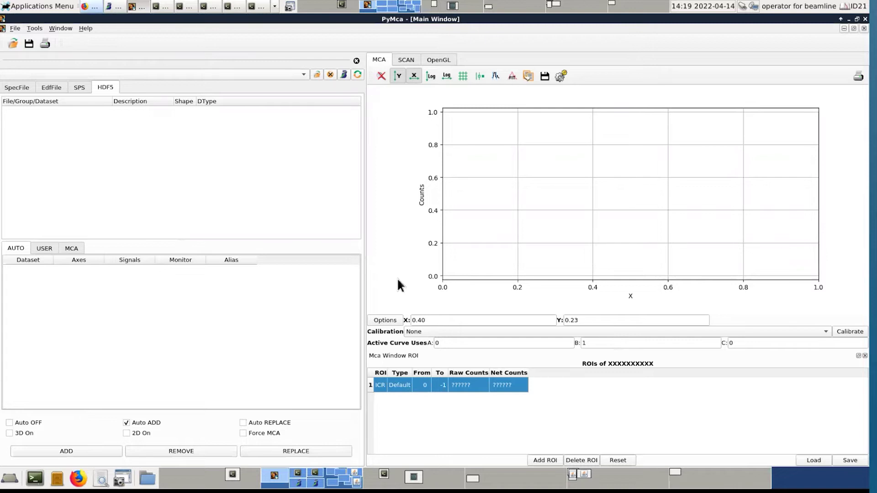
Search the web for 'pymca download' in a new Firefox tab.
{"action": "key", "text": "alt+Tab"}
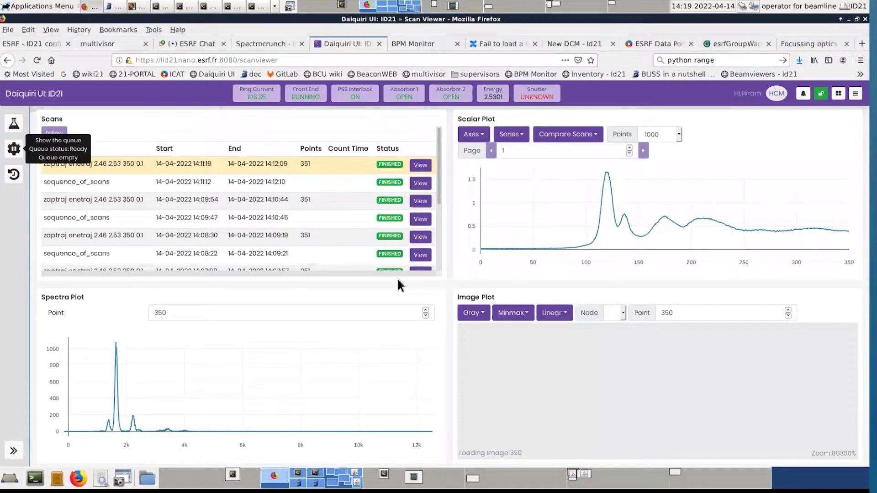
{"action": "key", "text": "ctrl+t"}
{"action": "key", "text": "ctrl+k"}
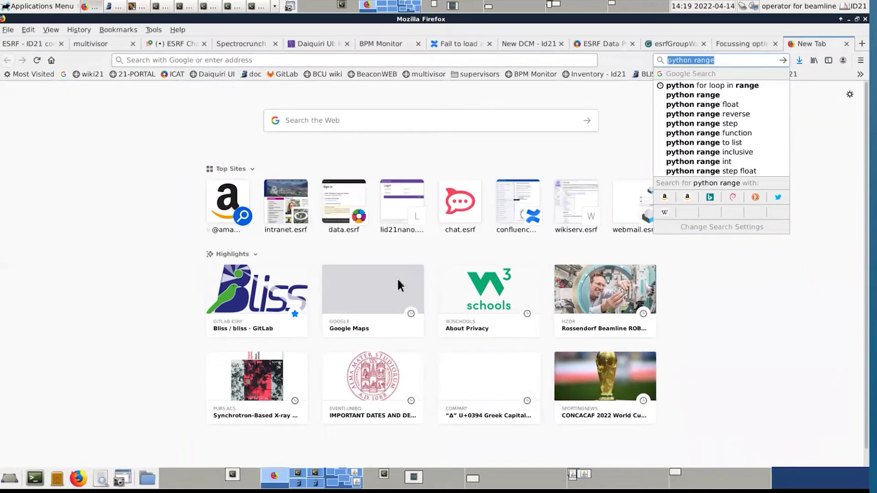
{"action": "type", "text": "pymca"}
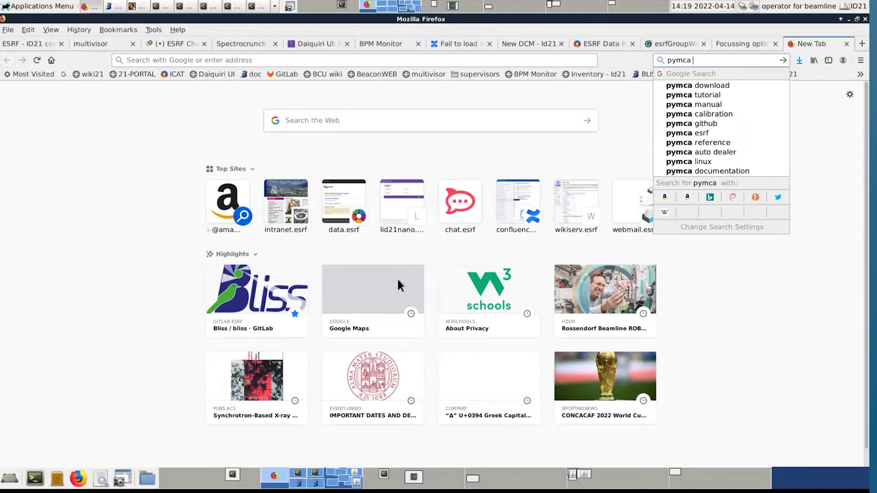
{"action": "key", "text": "Down"}
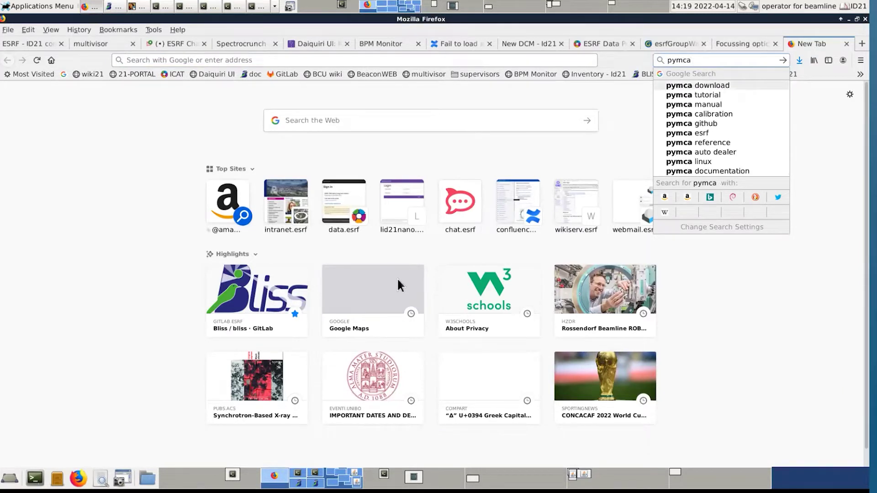
{"action": "key", "text": "Return"}
{"action": "key", "text": "Tab"}
{"action": "key", "text": "Tab"}
{"action": "key", "text": "Tab"}
{"action": "key", "text": "Tab"}
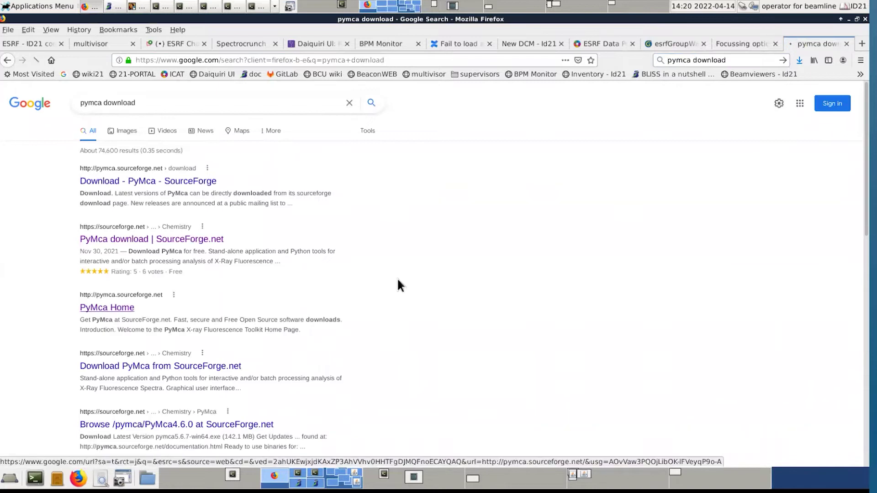
Visit the PyMca Home, Download and Documentation pages, then close the tab and return to PyMca.
{"action": "key", "text": "Return"}
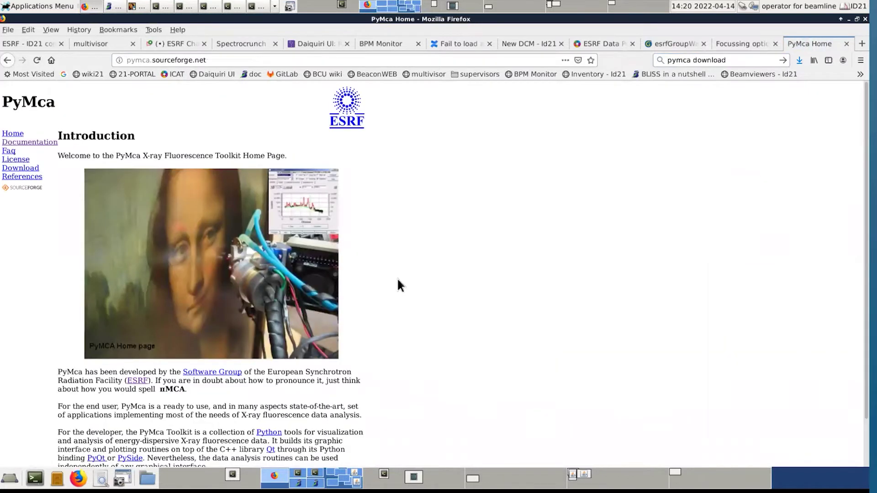
{"action": "key", "text": "Tab"}
{"action": "key", "text": "Tab"}
{"action": "key", "text": "Tab"}
{"action": "key", "text": "Tab"}
{"action": "key", "text": "Tab"}
{"action": "key", "text": "Return"}
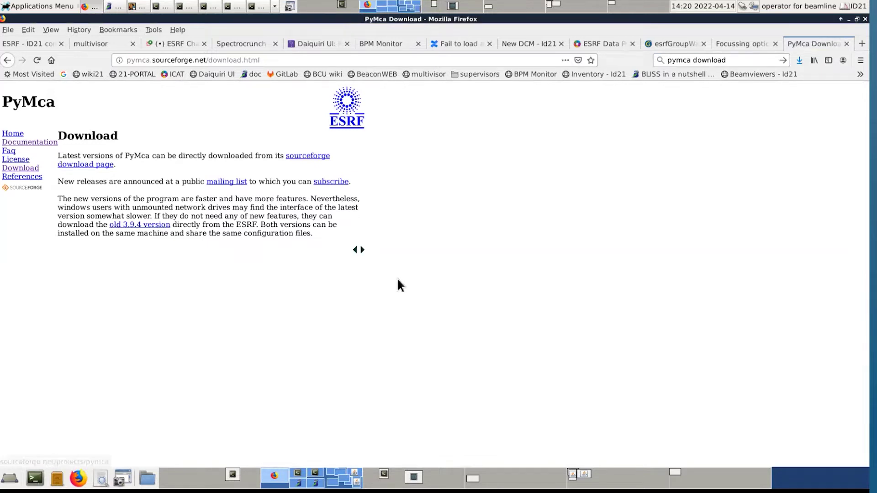
{"action": "key", "text": "Tab"}
{"action": "key", "text": "Tab"}
{"action": "key", "text": "Return"}
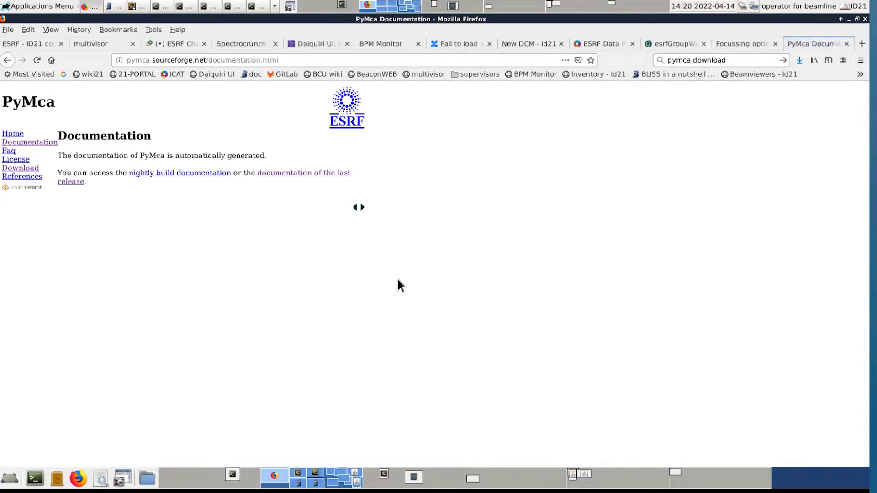
{"action": "key", "text": "ctrl+w"}
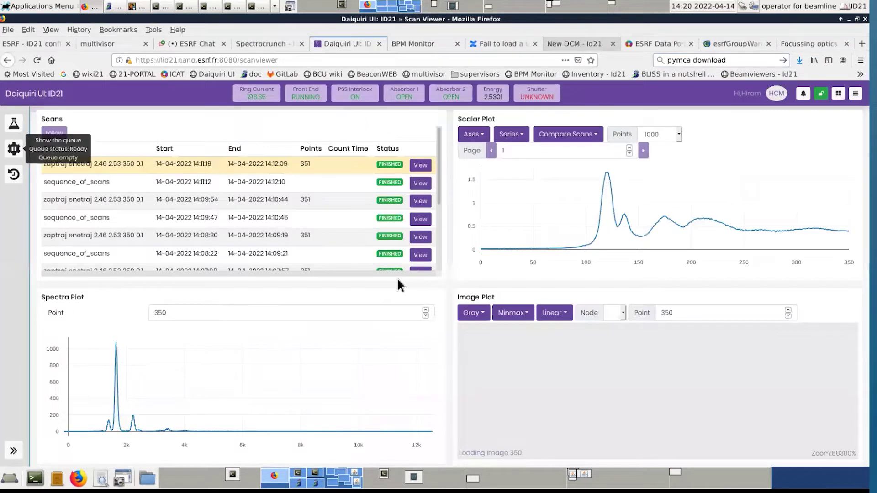
{"action": "key", "text": "alt+Tab"}
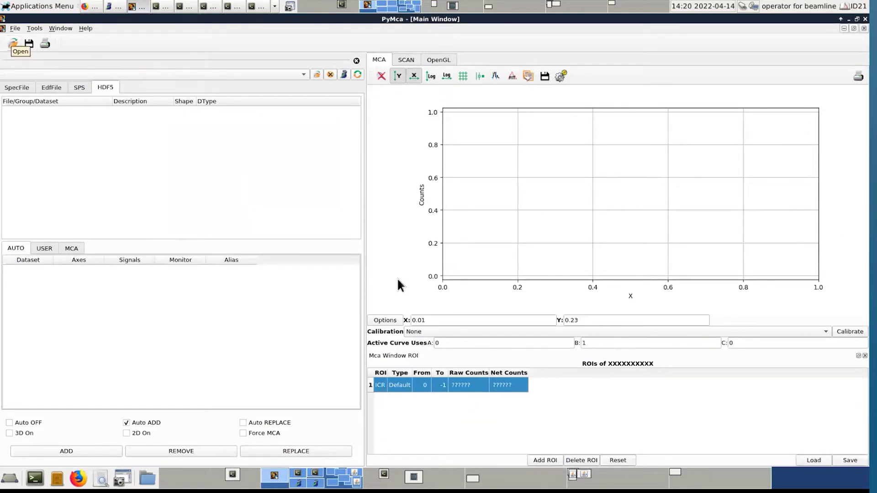
Start opening a source file and browse to the /data/visitor folder.
{"action": "key", "text": "ctrl+o"}
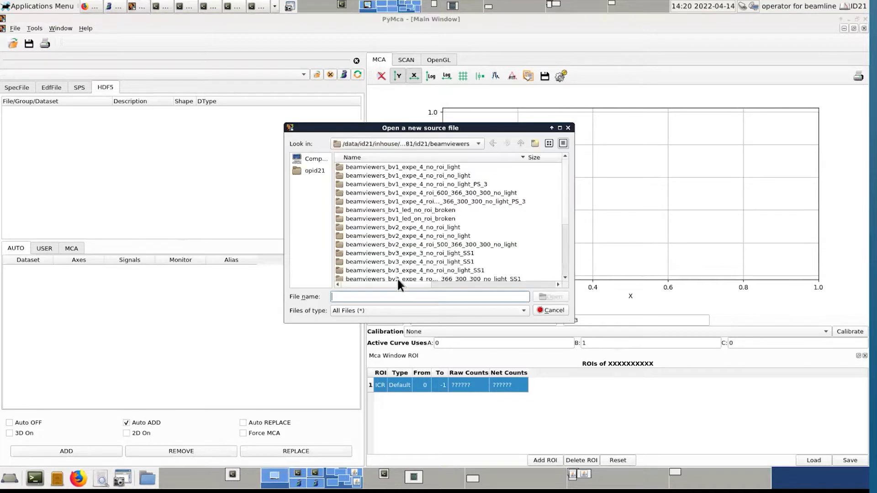
{"action": "key", "text": "alt+Down"}
{"action": "key", "text": "Down"}
{"action": "key", "text": "Down"}
{"action": "key", "text": "Down"}
{"action": "key", "text": "Down"}
{"action": "key", "text": "Down"}
{"action": "key", "text": "Down"}
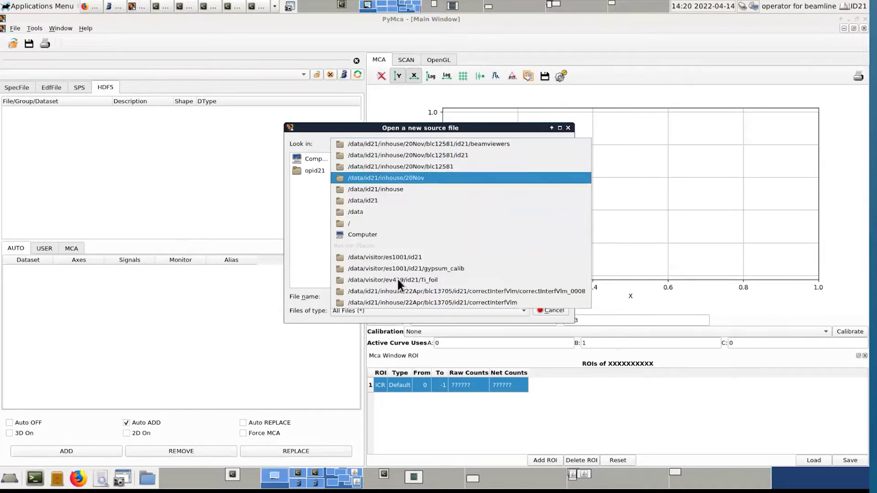
{"action": "key", "text": "Return"}
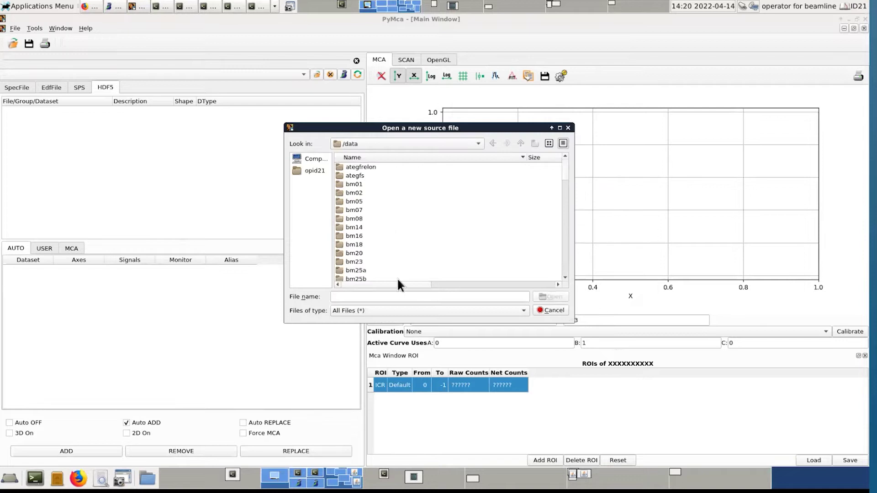
{"action": "type", "text": "bm08"}
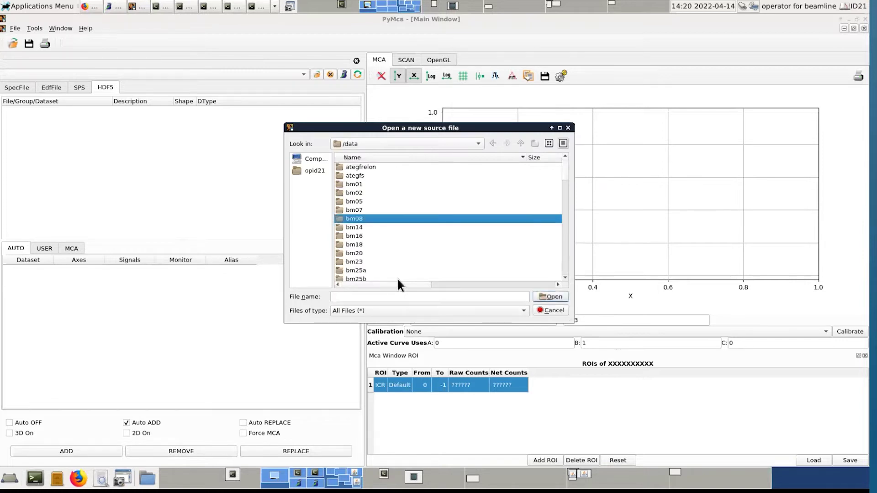
{"action": "type", "text": "v"}
{"action": "key", "text": "Return"}
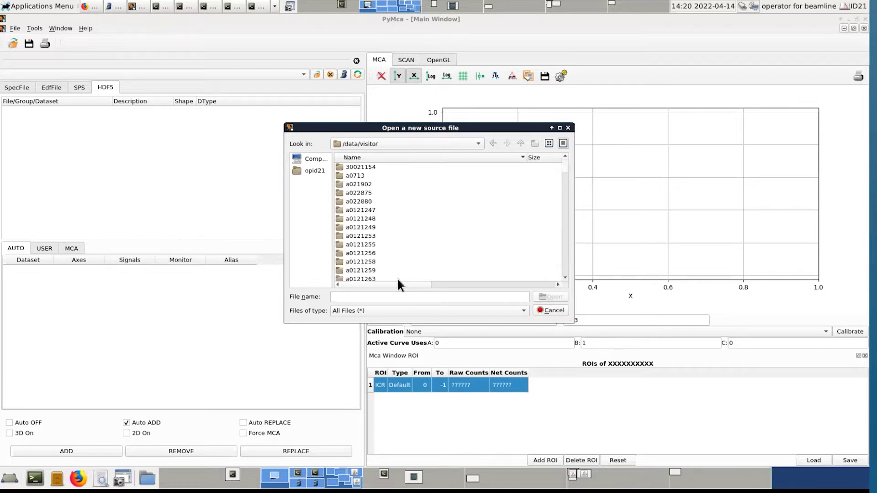
Go into es1001/id21, then switch to the Daiquiri scan viewer in Firefox.
{"action": "type", "text": "a0121253"}
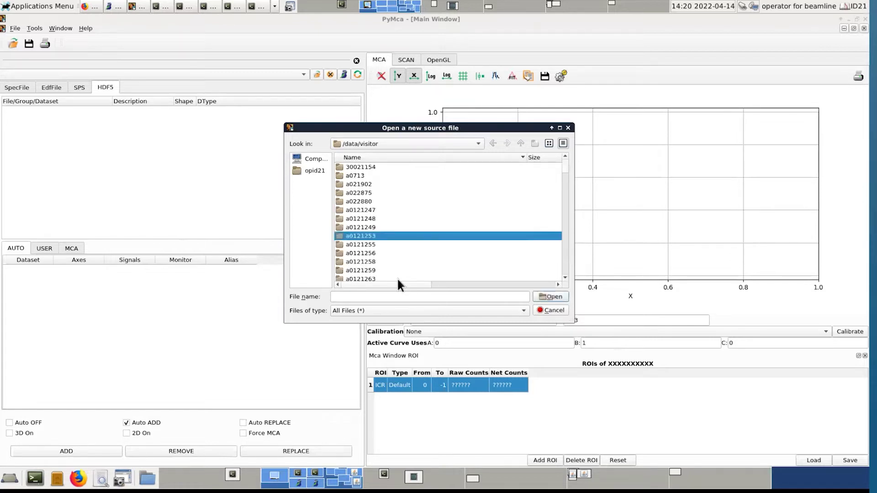
{"action": "type", "text": "es910"}
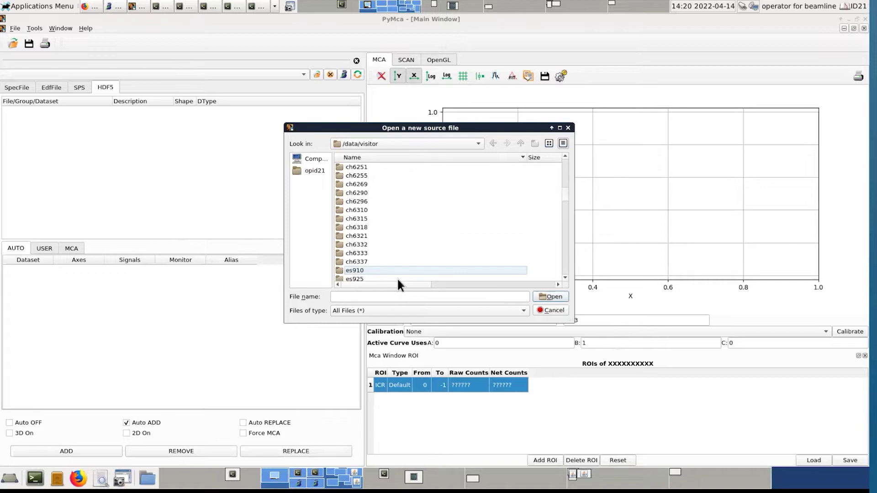
{"action": "scroll", "coordinate": [398, 280], "scroll_direction": "down", "scroll_amount": 4}
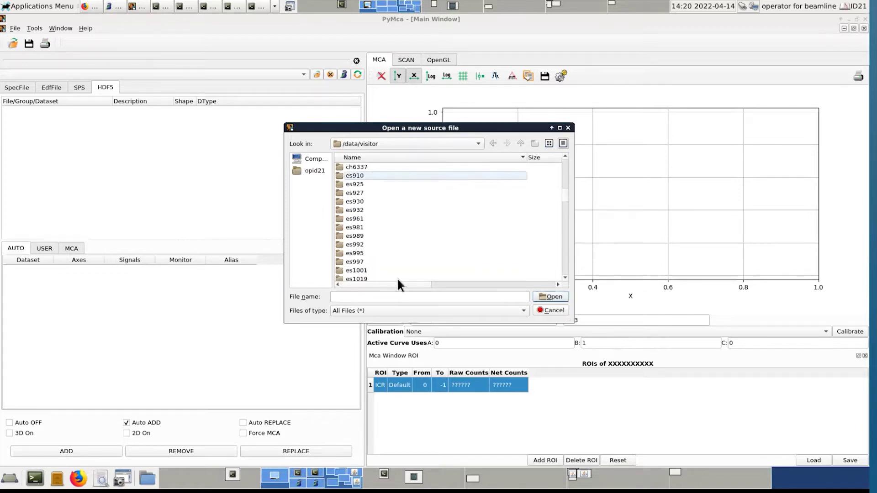
{"action": "scroll", "coordinate": [398, 280], "scroll_direction": "down", "scroll_amount": 1}
{"action": "type", "text": "es1001"}
{"action": "key", "text": "Return"}
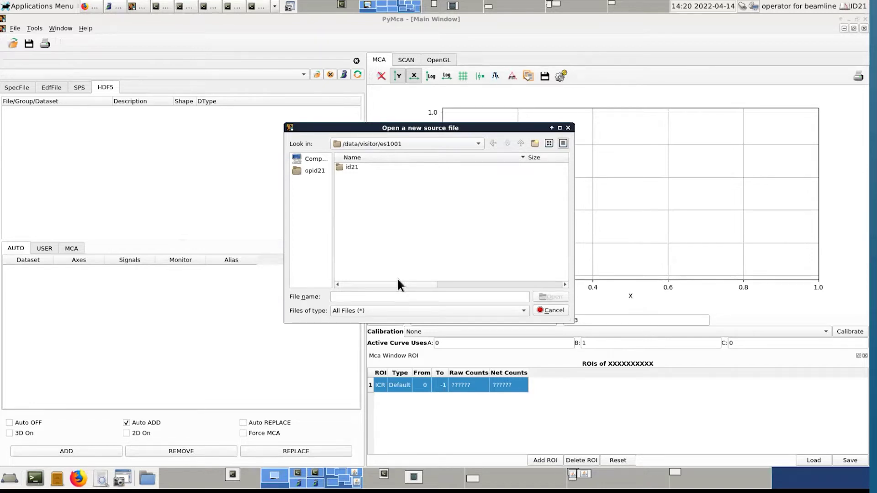
{"action": "key", "text": "Down"}
{"action": "key", "text": "Return"}
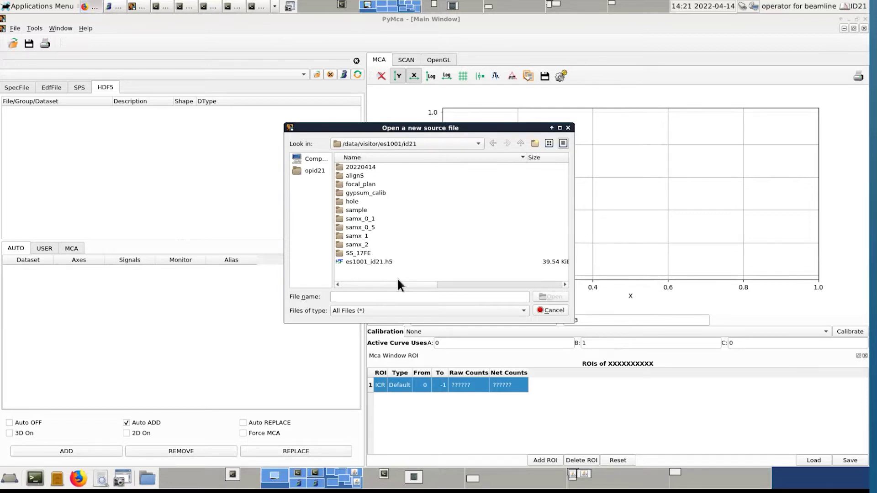
{"action": "key", "text": "alt+Tab"}
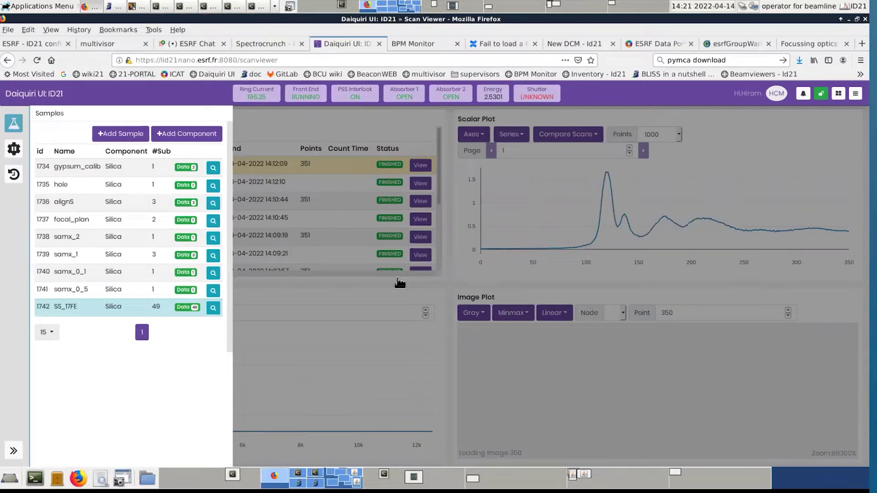
After checking sample names in Daiquiri, return to PyMca's open dialog at es1001/id21.
{"action": "key", "text": "alt+Tab"}
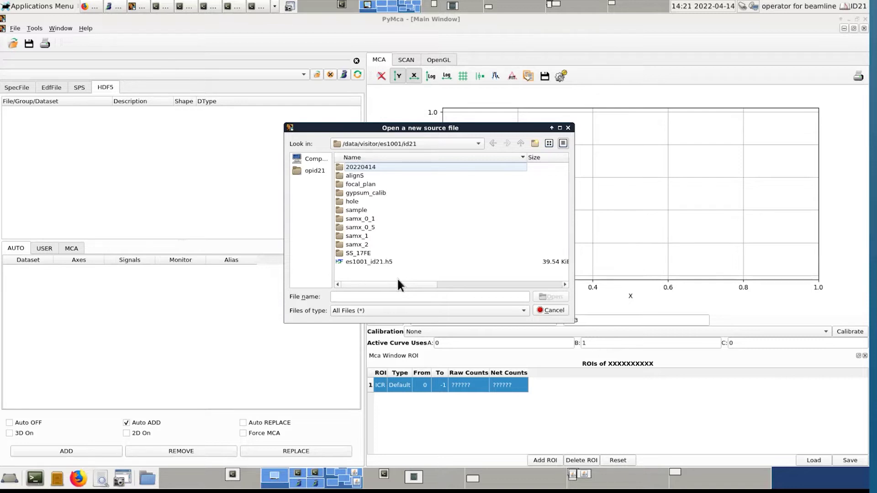
Browse into SS_17FE/SS_17FE_poi20124_27542 and select its .h5 file.
{"action": "key", "text": "s"}
{"action": "key", "text": "s"}
{"action": "key", "text": "Return"}
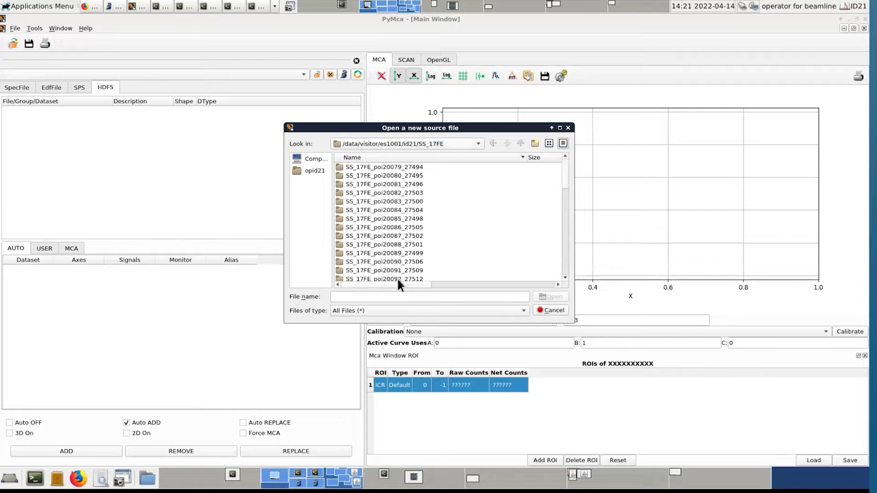
{"action": "scroll", "coordinate": [398, 280], "scroll_direction": "down", "scroll_amount": 10}
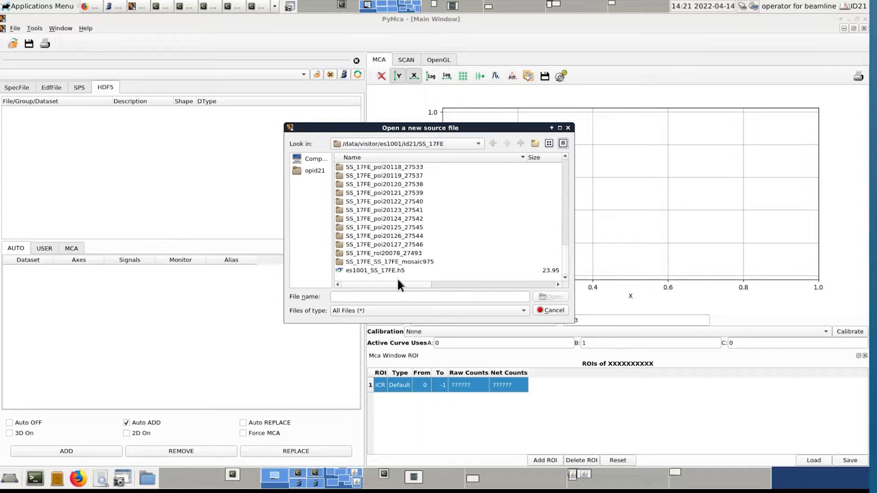
{"action": "key", "text": "Return"}
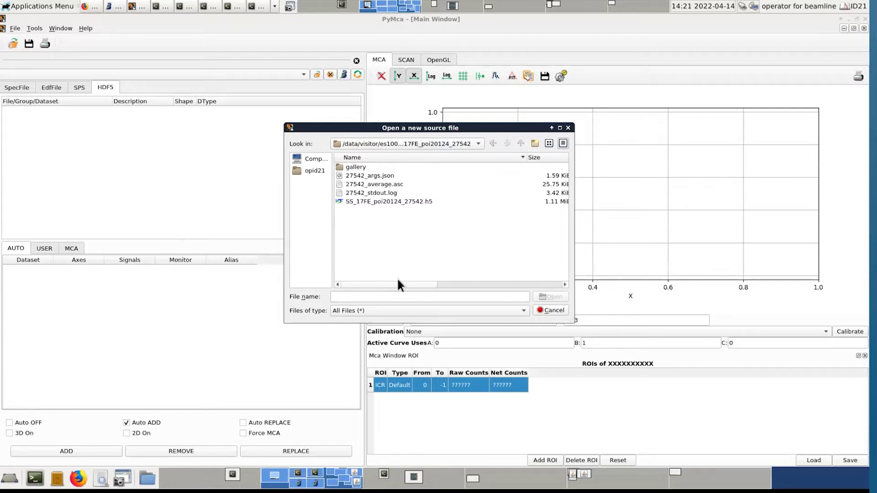
{"action": "key", "text": "End"}
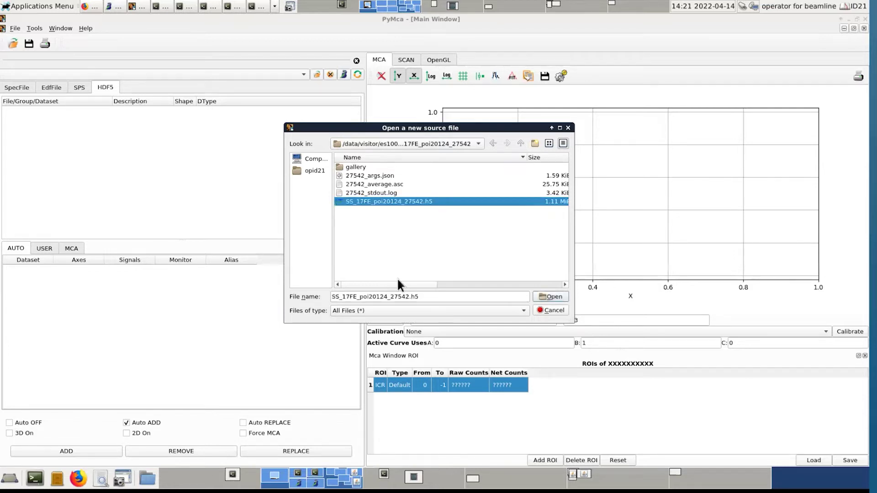
Go back up to the id21 folder and open es1001_id21.h5.
{"action": "key", "text": "BackSpace"}
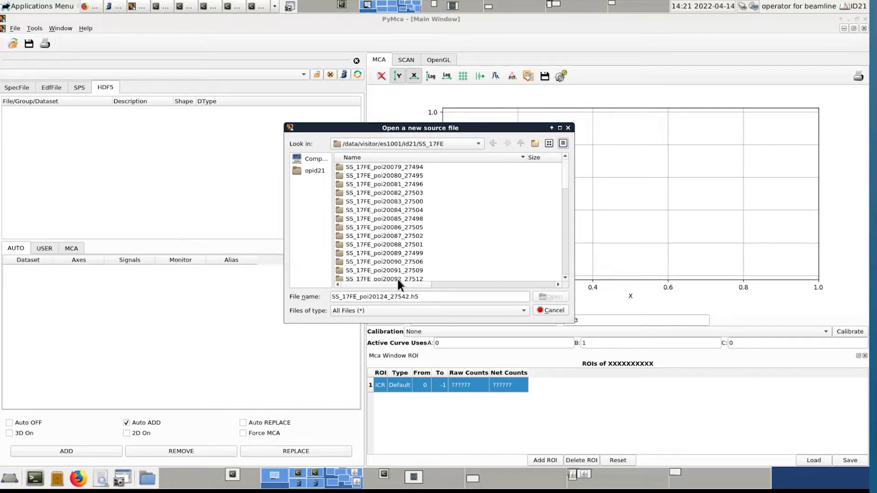
{"action": "scroll", "coordinate": [398, 280], "scroll_direction": "down", "scroll_amount": 13}
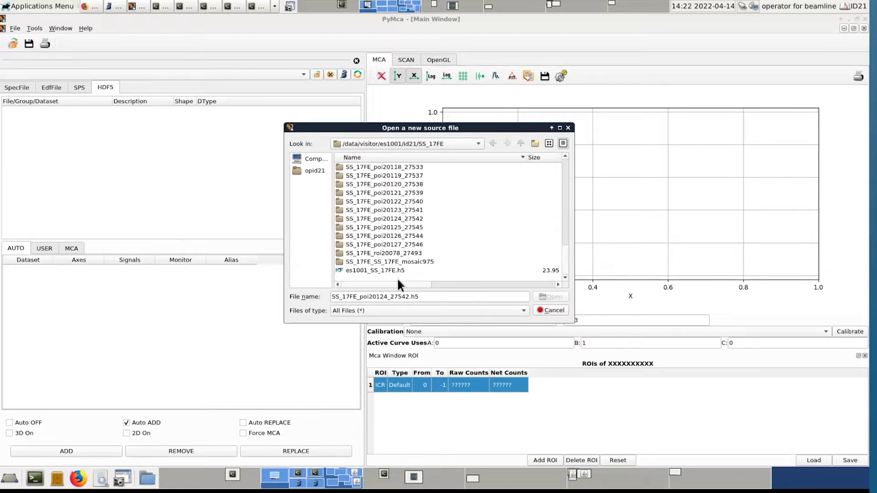
{"action": "key", "text": "BackSpace"}
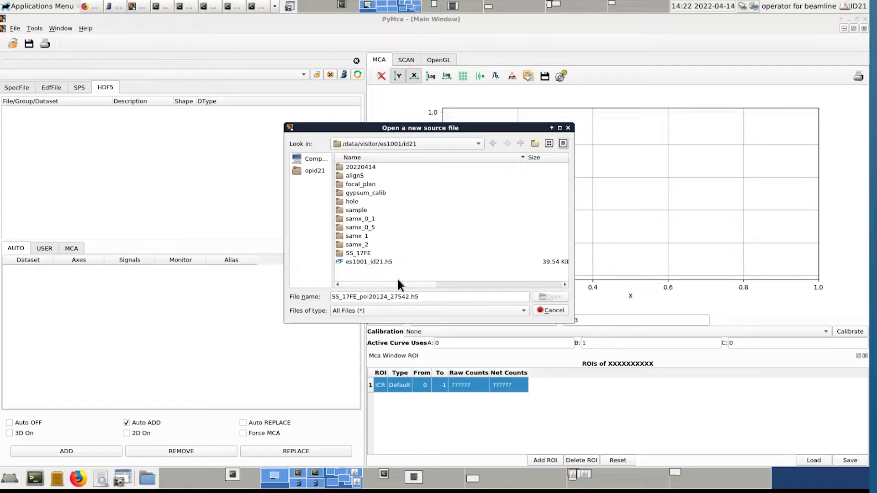
{"action": "key", "text": "End"}
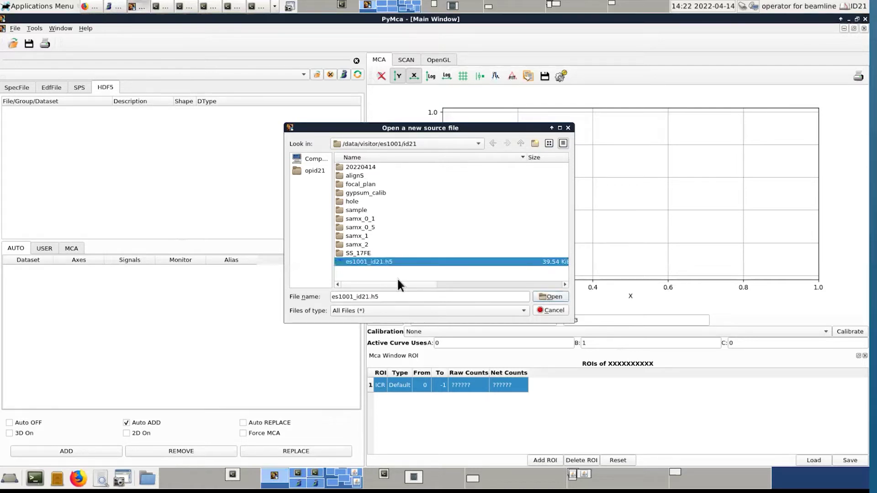
{"action": "key", "text": "Return"}
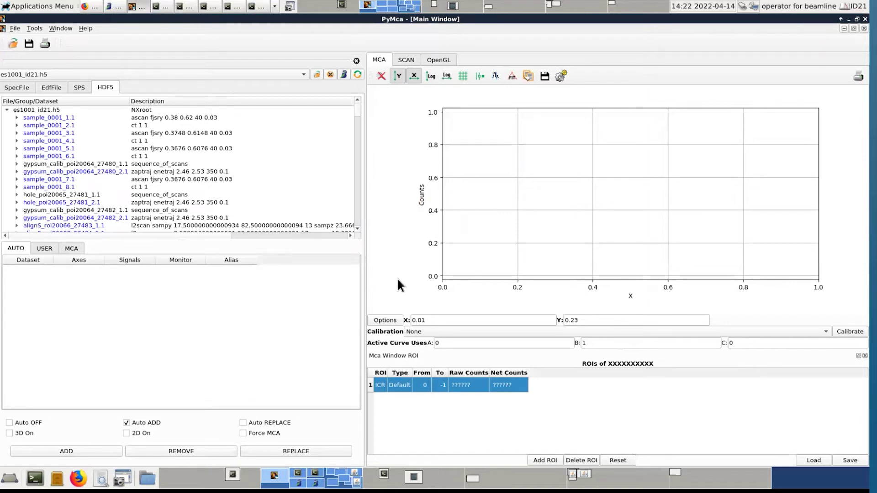
Open es1001_SS_17FE.h5 from the SS_17FE folder and page down through its scans.
{"action": "key", "text": "ctrl+o"}
{"action": "type", "text": "SS_17FE"}
{"action": "key", "text": "Return"}
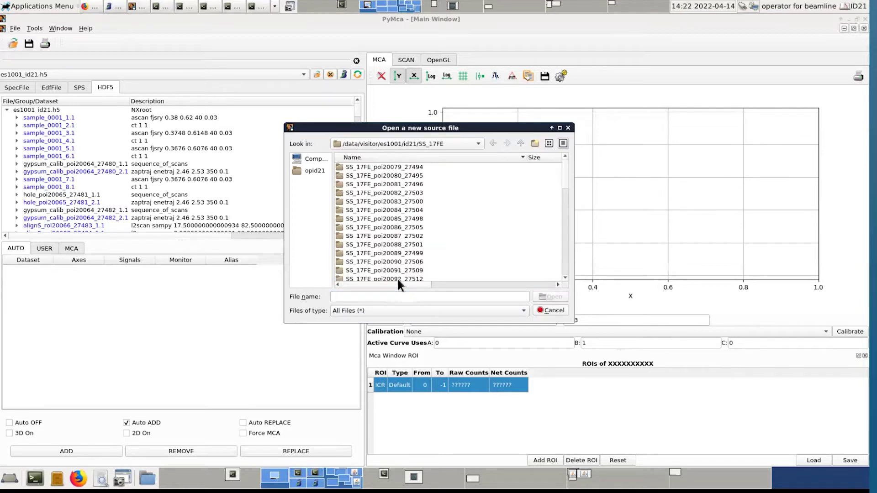
{"action": "key", "text": "End"}
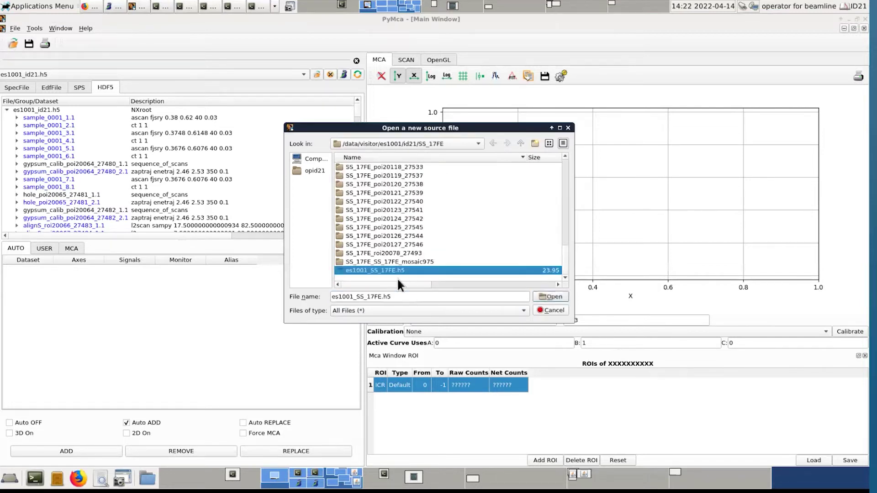
{"action": "key", "text": "Return"}
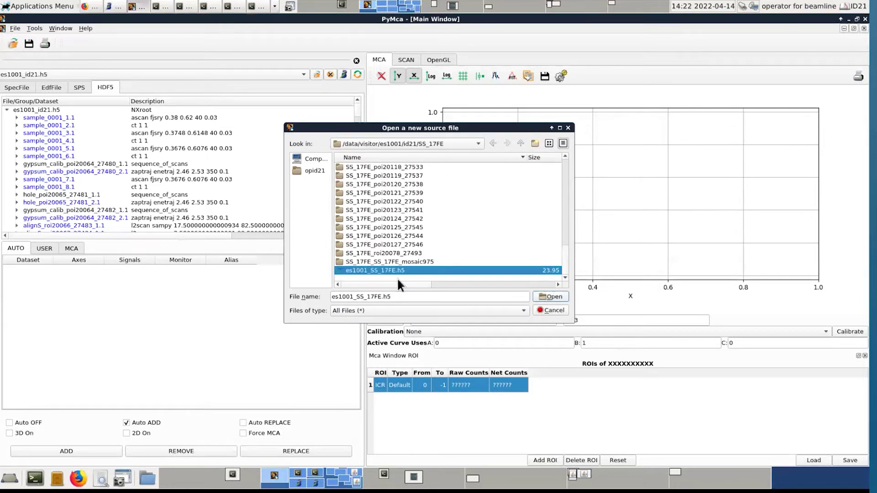
{"action": "key", "text": "Page_Down"}
{"action": "key", "text": "Page_Down"}
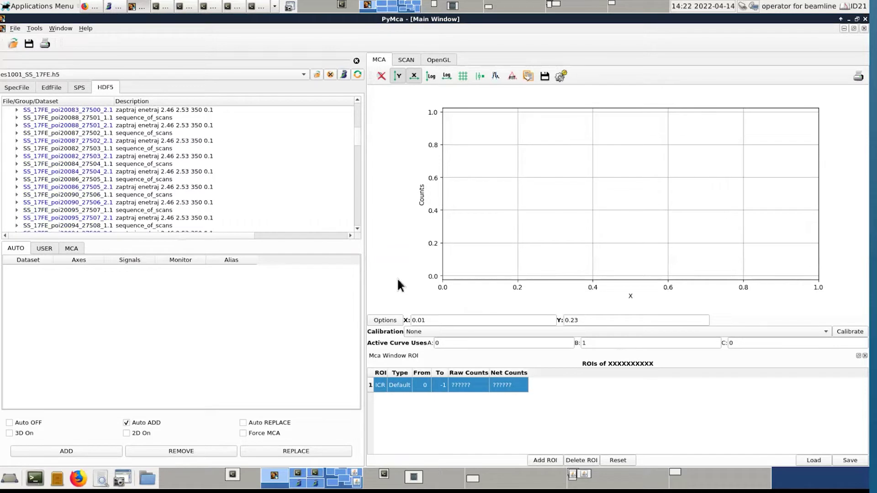
Select scan SS_17FE_poi20125_27545_2.1 to list its datasets, then switch to Daiquiri in Firefox.
{"action": "key", "text": "Page_Down"}
{"action": "key", "text": "Page_Down"}
{"action": "key", "text": "Page_Down"}
{"action": "key", "text": "Page_Down"}
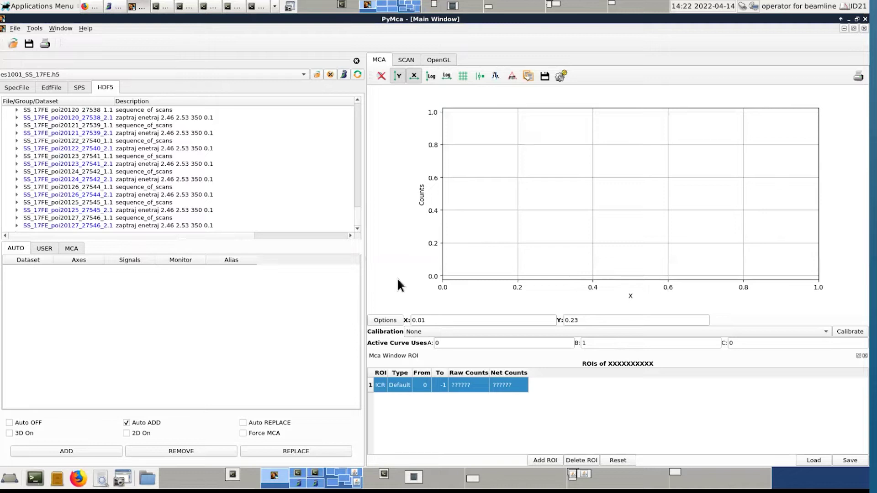
{"action": "key", "text": "Down"}
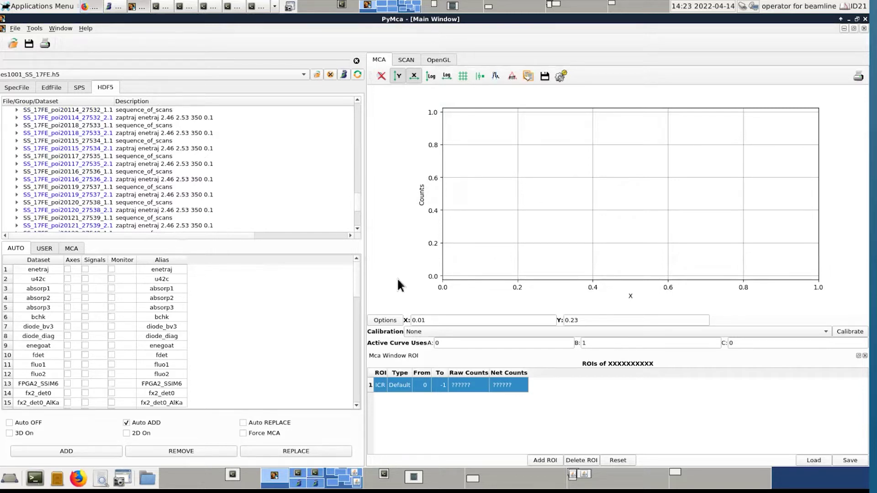
{"action": "key", "text": "alt+Tab"}
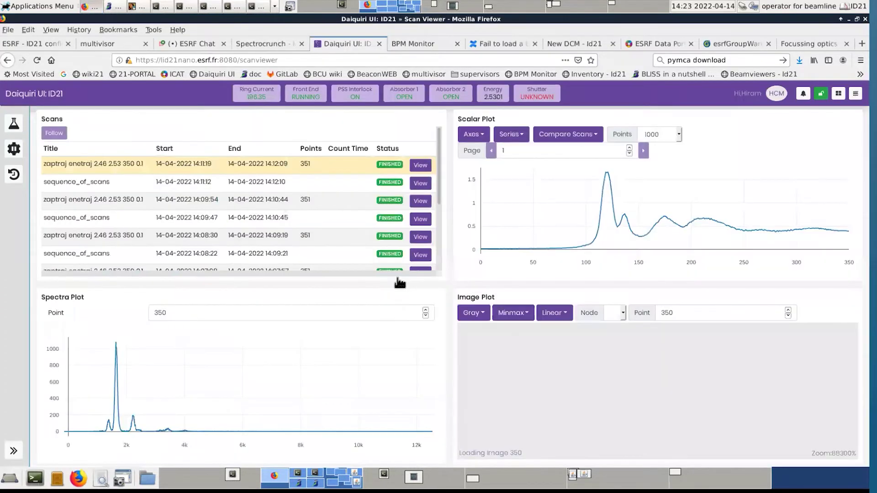
Go to the GrabGUI sample-view page, toggle the samples list, and glance at the Data Portal tab.
{"action": "left_click", "coordinate": [855, 94]}
{"action": "left_click", "coordinate": [794, 130]}
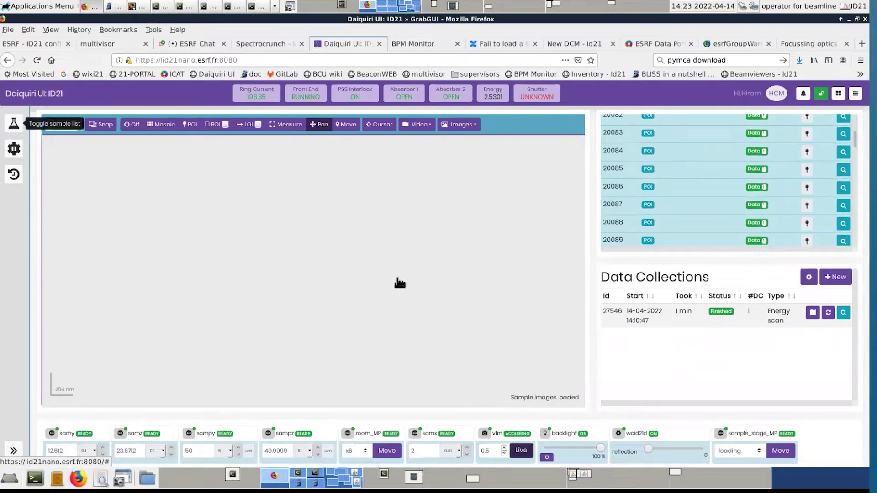
{"action": "left_click", "coordinate": [14, 123]}
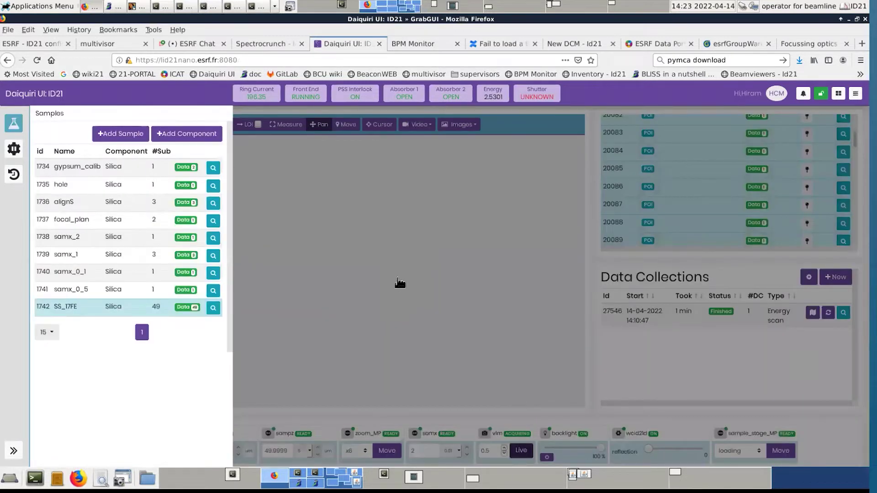
{"action": "left_click", "coordinate": [398, 284]}
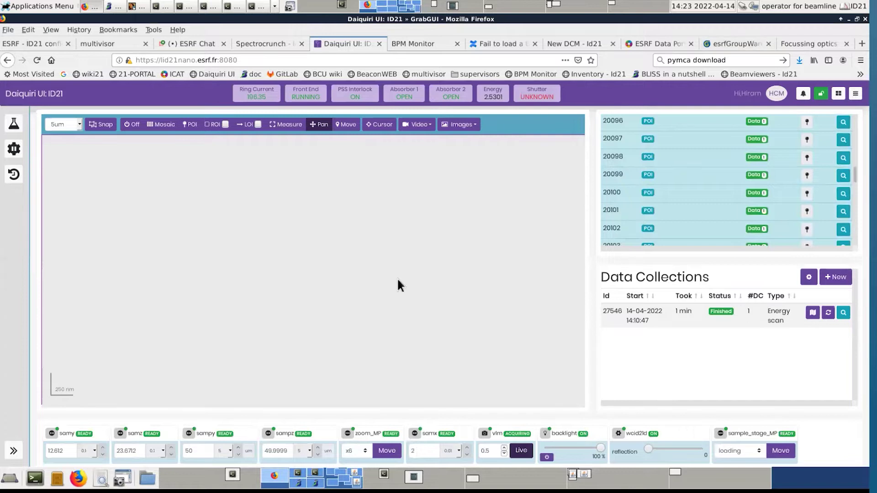
{"action": "key", "text": "ctrl+Tab"}
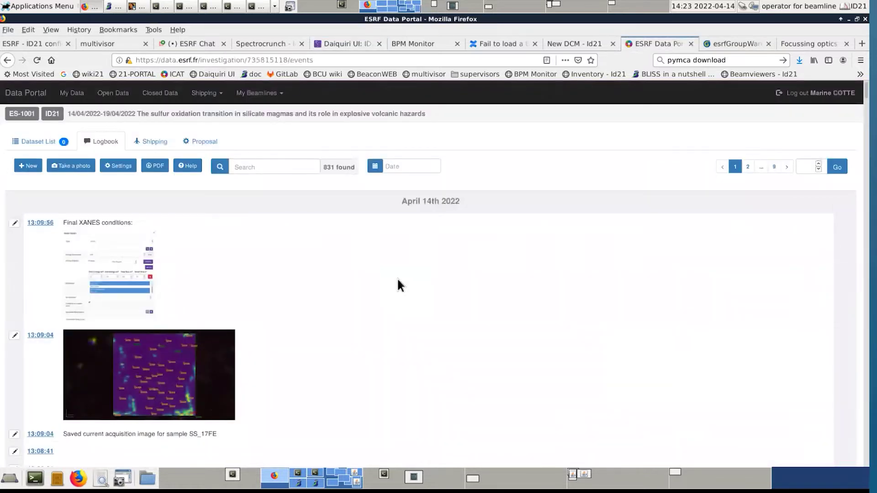
{"action": "key", "text": "ctrl+Tab"}
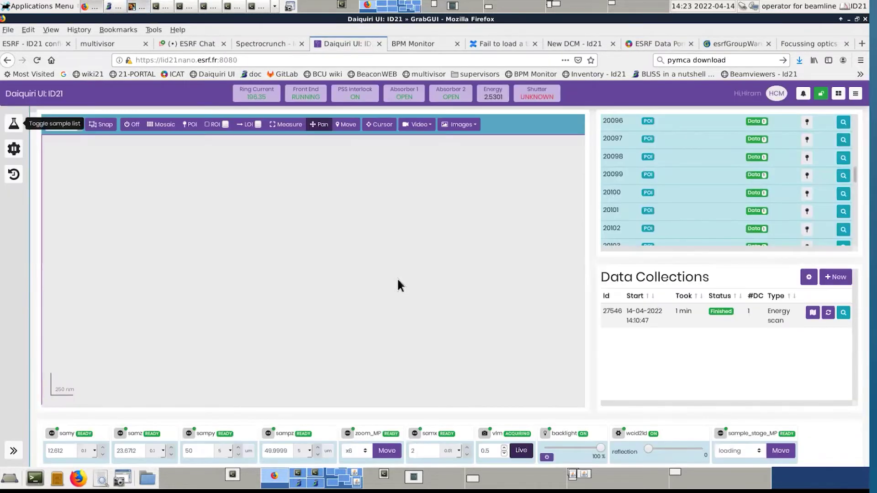
Back in PyMca, select scan SS_17FE_poi20127_27546_2.1 and make enegoat its X axis.
{"action": "key", "text": "alt+Tab"}
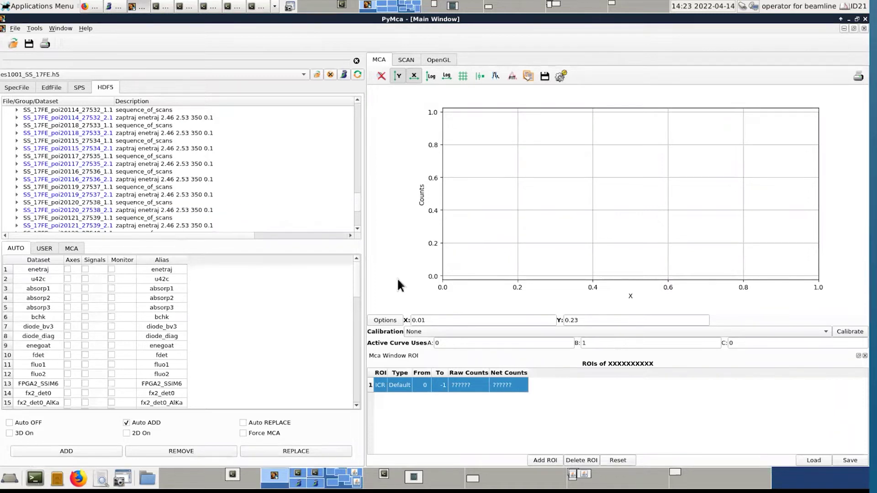
{"action": "key", "text": "Down"}
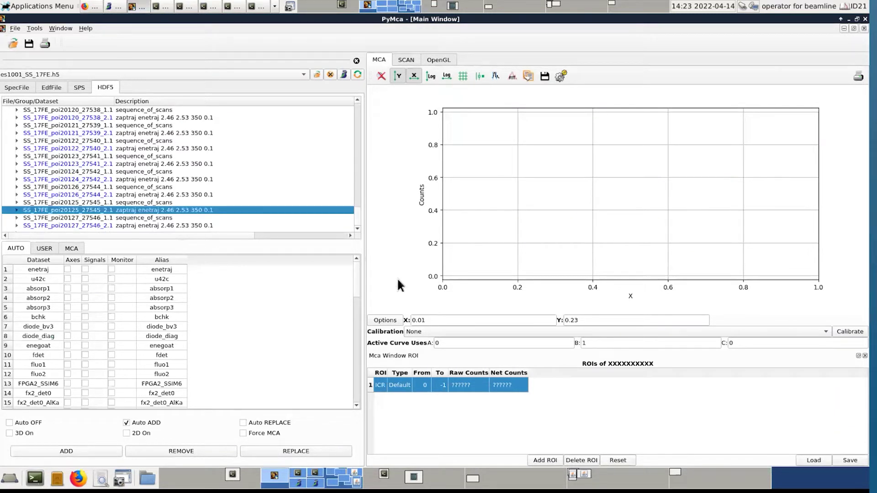
{"action": "key", "text": "Down"}
{"action": "key", "text": "Down"}
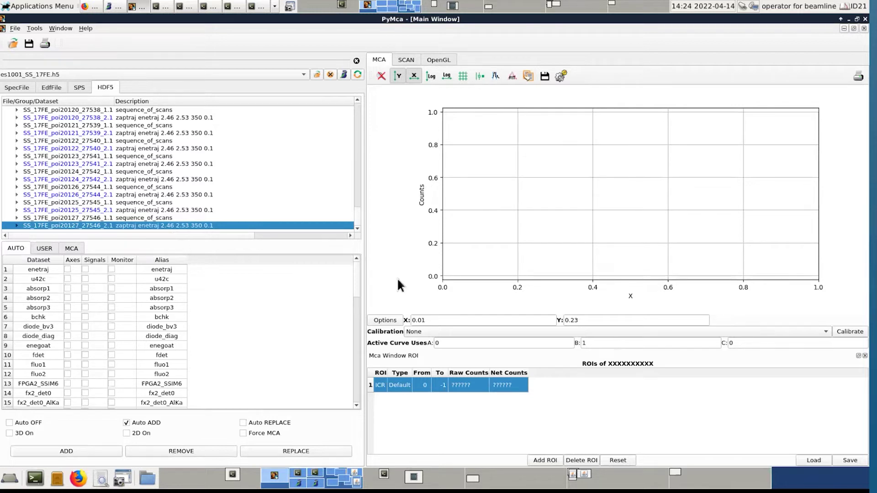
{"action": "scroll", "coordinate": [91, 336], "scroll_direction": "down", "scroll_amount": 5}
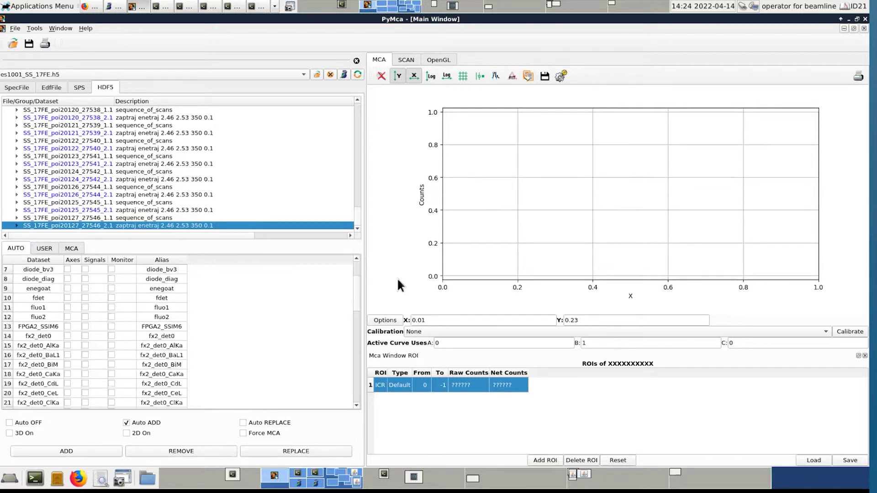
{"action": "scroll", "coordinate": [92, 336], "scroll_direction": "up", "scroll_amount": 3}
{"action": "scroll", "coordinate": [91, 335], "scroll_direction": "up", "scroll_amount": 2}
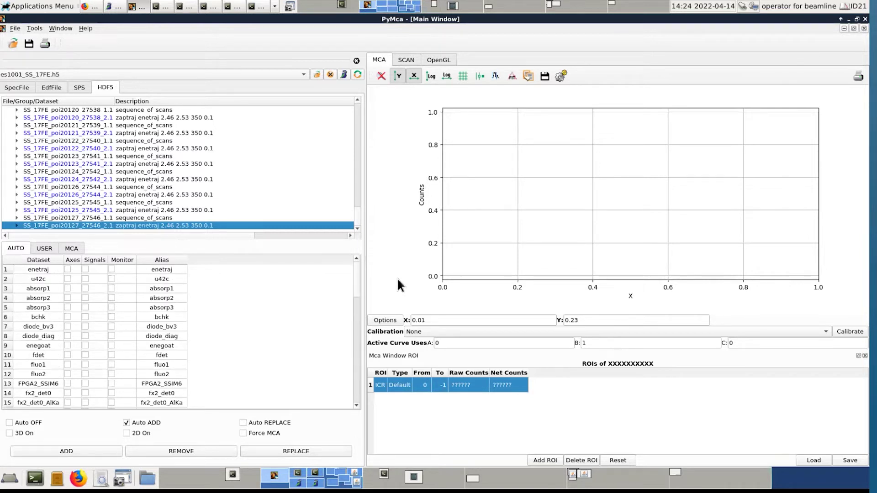
{"action": "left_click", "coordinate": [67, 346]}
{"action": "key", "text": "Page_Down"}
{"action": "key", "text": "Page_Down"}
{"action": "key", "text": "Page_Down"}
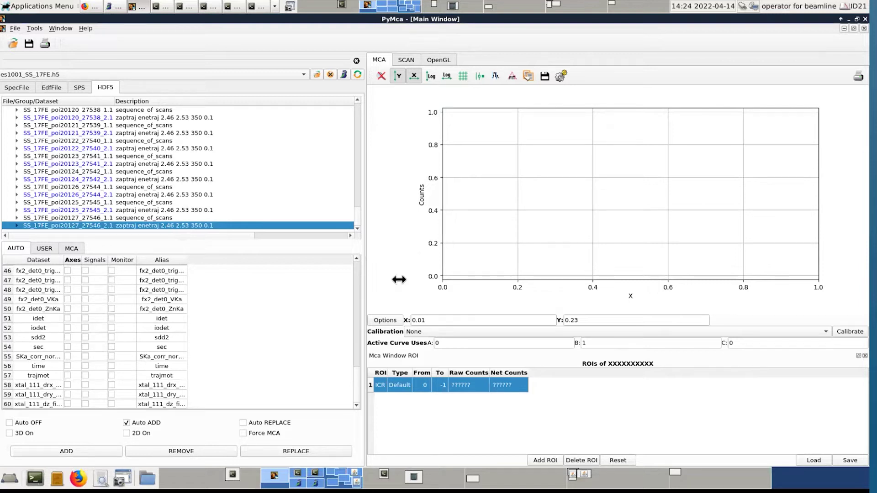
Plot SKa_corr_norm0 versus enegoat, leaving the curve drawn as a plain line.
{"action": "left_click", "coordinate": [119, 356]}
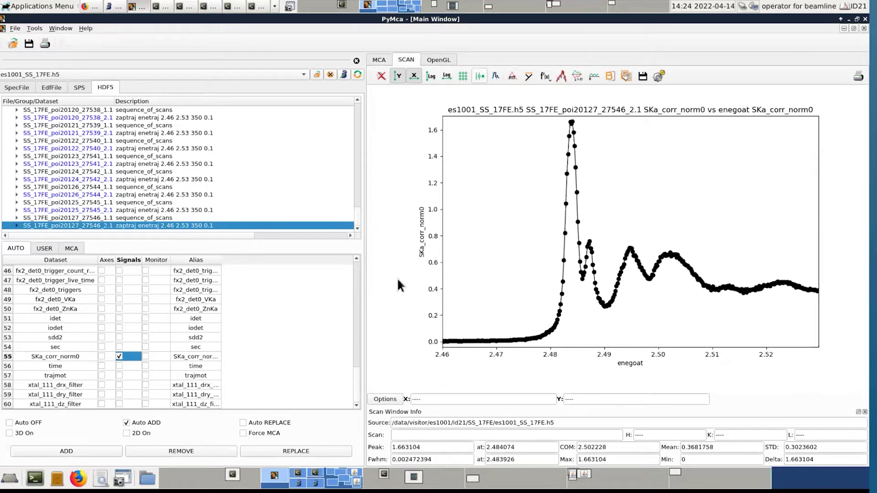
{"action": "left_click", "coordinate": [480, 76]}
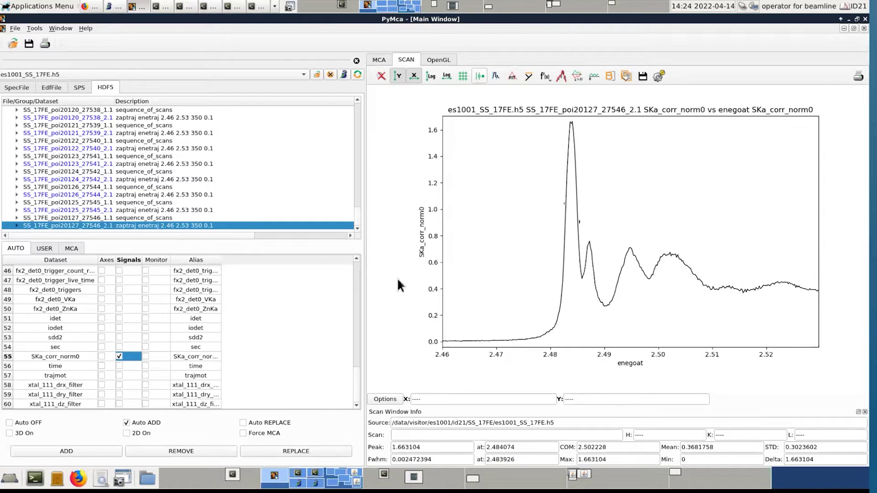
{"action": "left_click", "coordinate": [480, 76]}
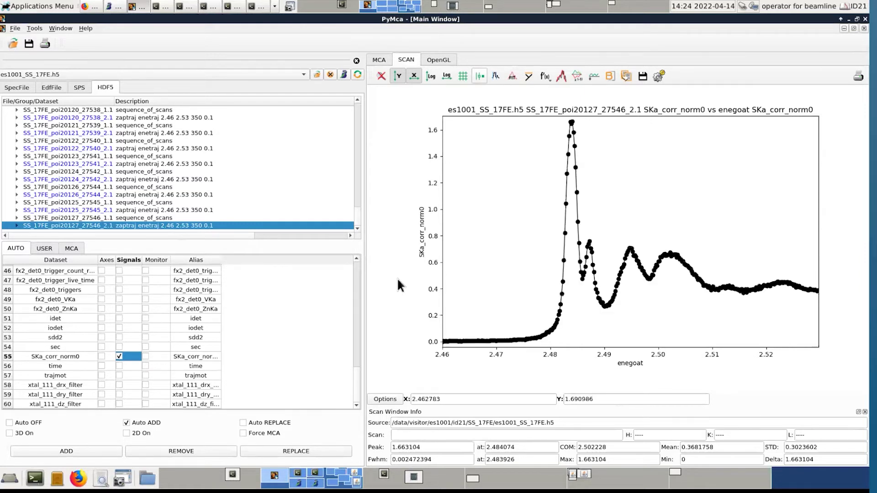
{"action": "left_click", "coordinate": [480, 76]}
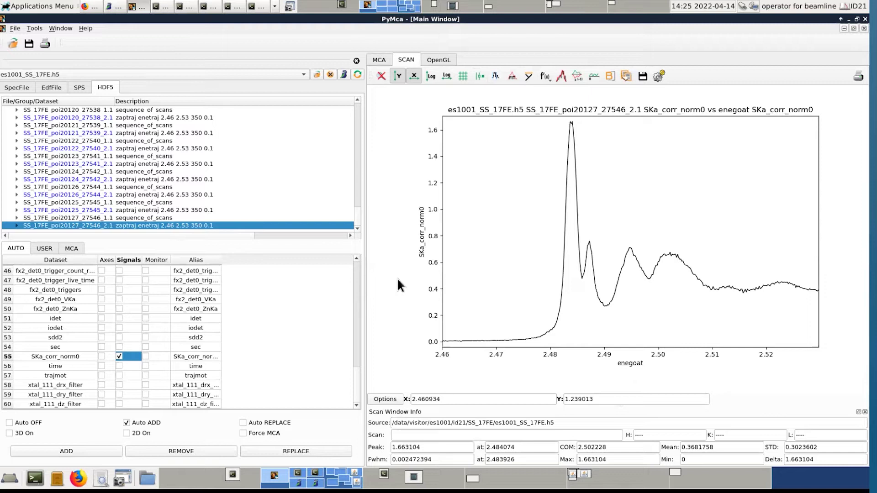
{"action": "key", "text": "ctrl+Tab"}
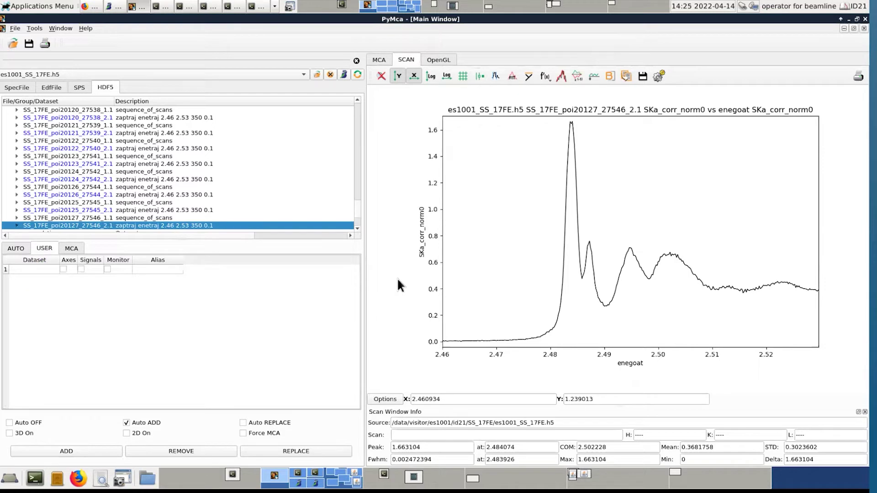
Add SKa_corr_norm0, enegoat and fx2_det0_fractional_dead_time to the custom selection, plotting SKa_corr_norm0 versus enegoat.
{"action": "key", "text": "Right"}
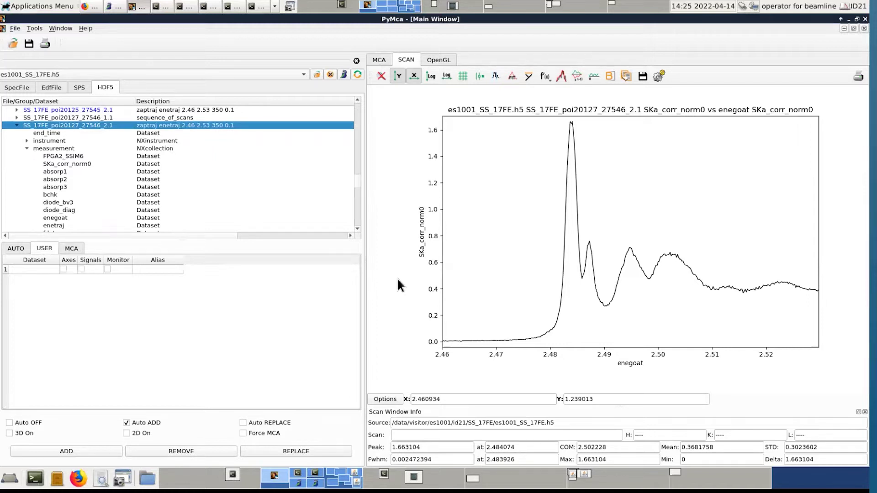
{"action": "key", "text": "s"}
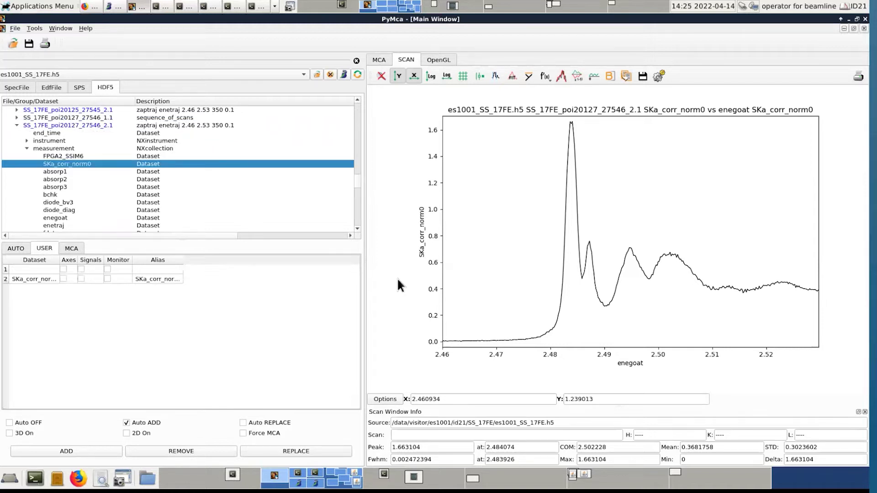
{"action": "key", "text": "e"}
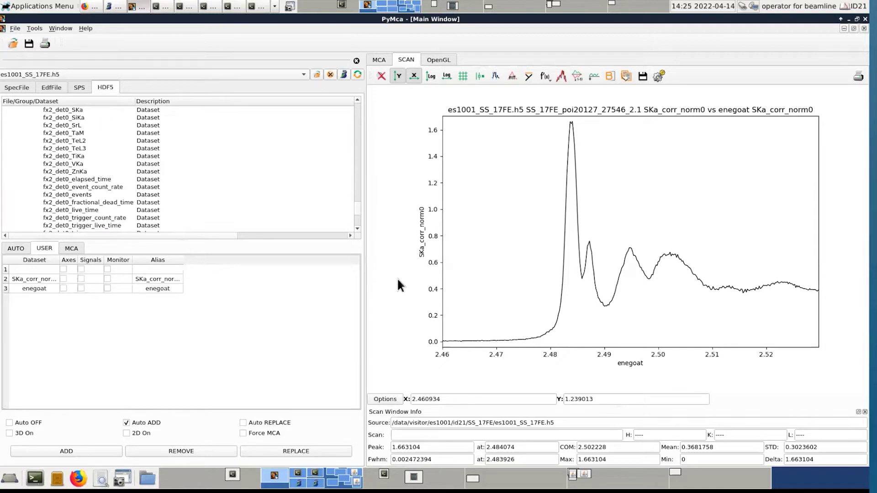
{"action": "key", "text": "f"}
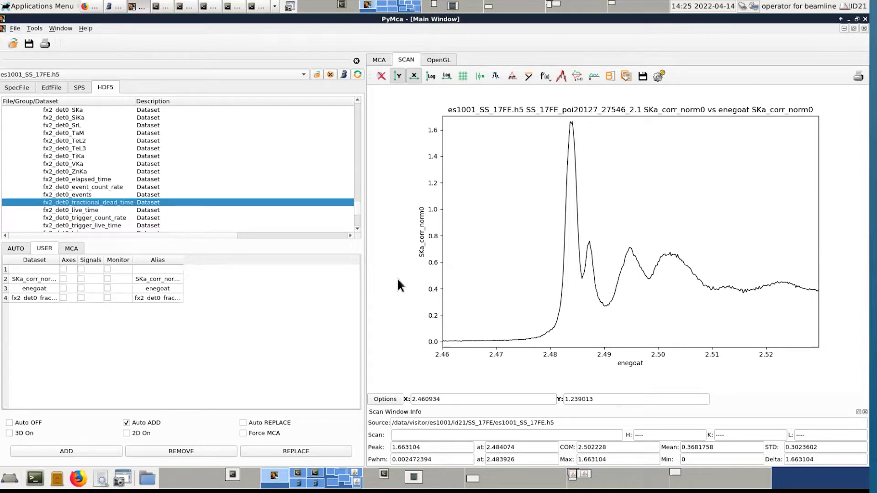
{"action": "scroll", "coordinate": [178, 169], "scroll_direction": "up", "scroll_amount": 10}
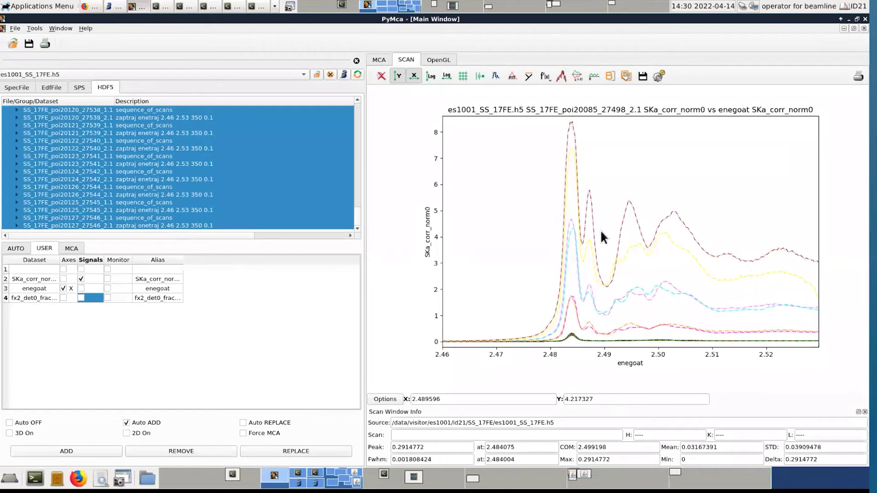
Turn on plot legends and list every overlaid SKa_corr_norm0 vs enegoat curve in the Legend tab.
{"action": "left_click", "coordinate": [385, 399]}
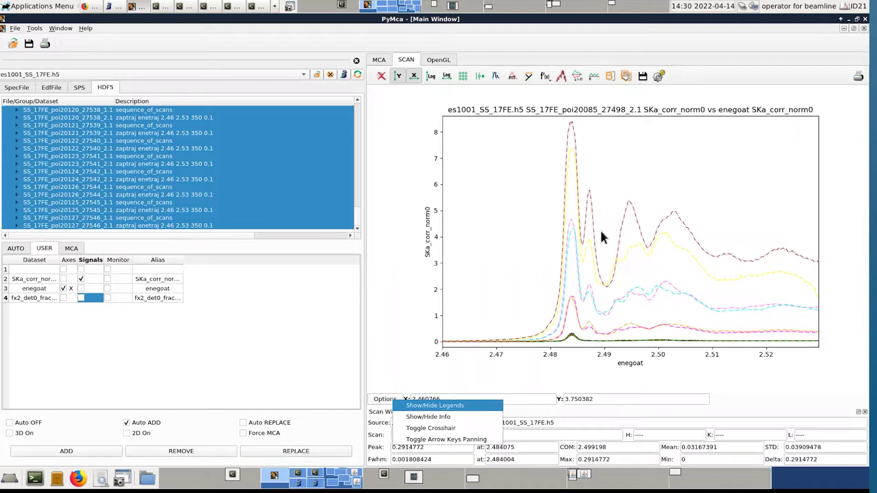
{"action": "key", "text": "Return"}
{"action": "left_click", "coordinate": [470, 460]}
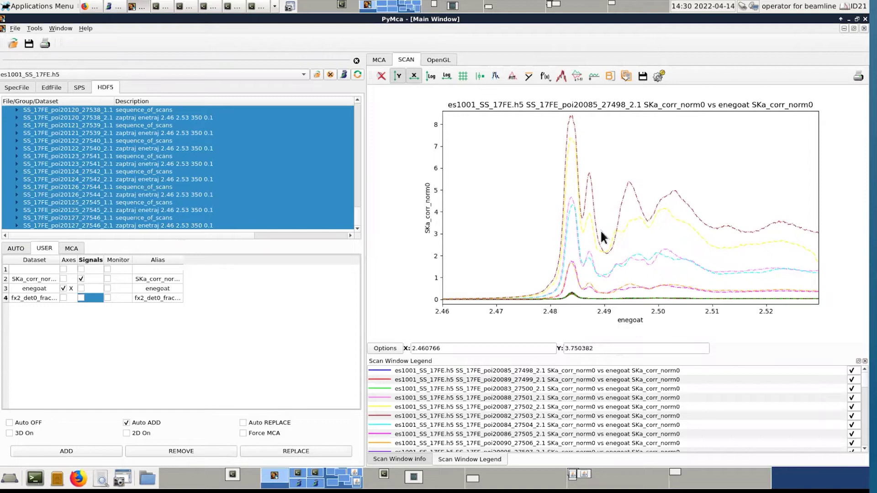
{"action": "scroll", "coordinate": [608, 397], "scroll_direction": "down", "scroll_amount": 9}
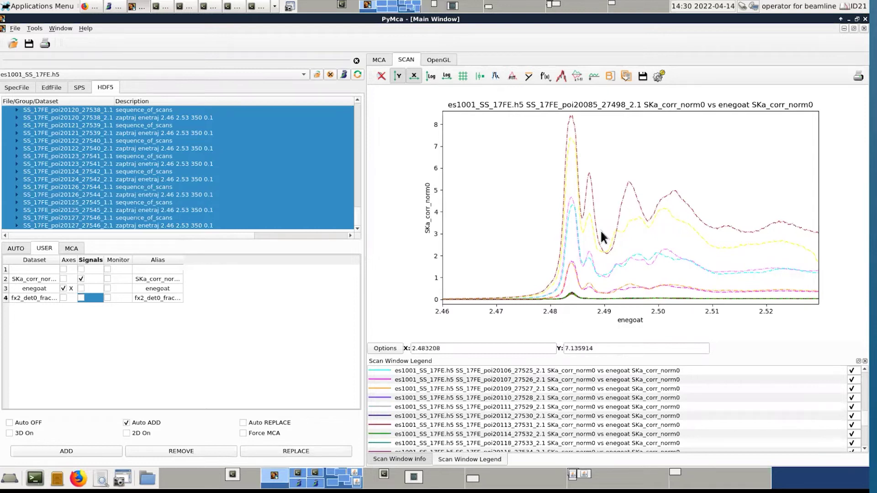
Make poi20124_27542 the active curve and add scans poi20118_27533 and poi20114_27532 to the plot.
{"action": "left_click", "coordinate": [566, 144]}
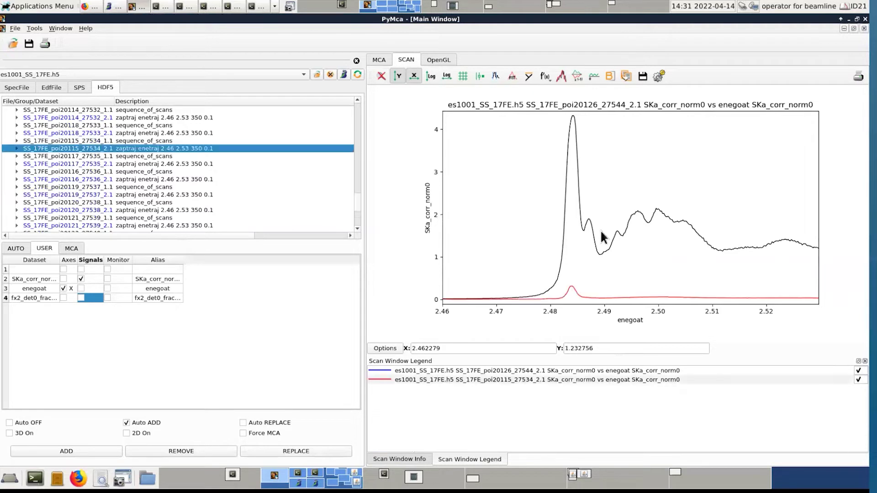
{"action": "key", "text": "Up"}
{"action": "key", "text": "Up"}
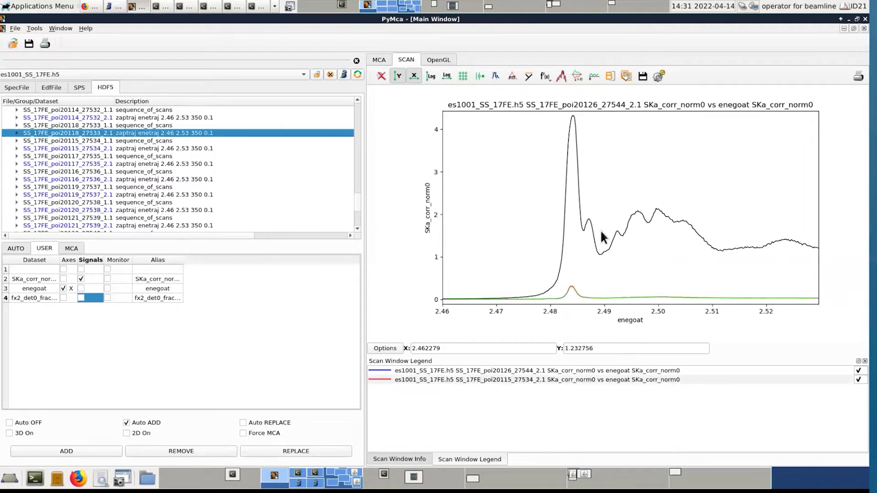
{"action": "key", "text": "Up"}
{"action": "key", "text": "Up"}
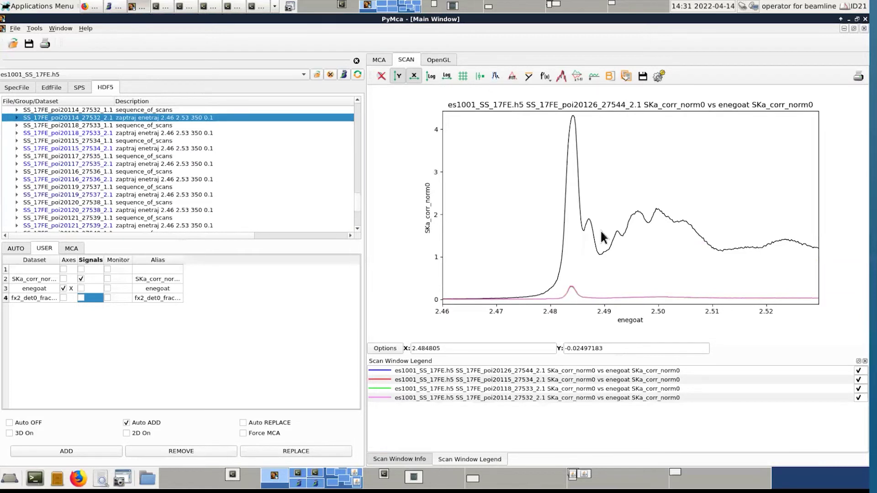
Map poi20126_27544 onto a right-hand axis, then plot scans 27532 through 27537 together.
{"action": "right_click", "coordinate": [510, 371]}
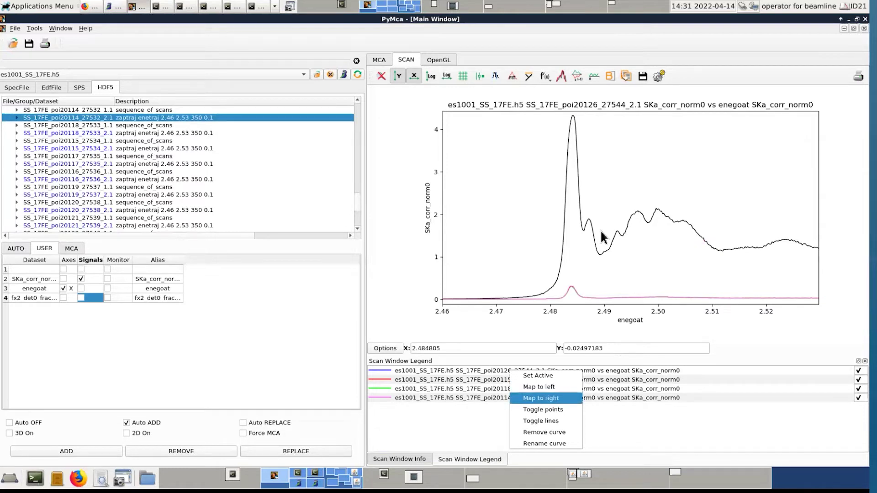
{"action": "key", "text": "Return"}
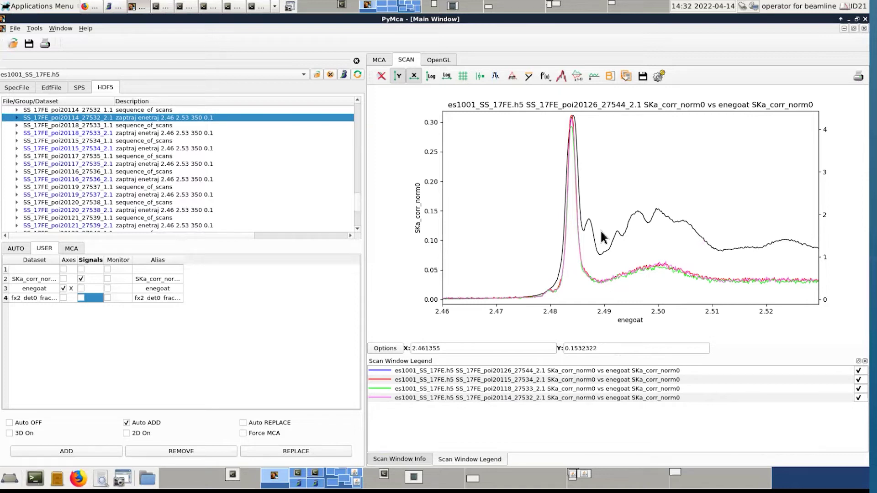
{"action": "key", "text": "shift+Down"}
{"action": "key", "text": "shift+Down"}
{"action": "key", "text": "shift+Down"}
{"action": "key", "text": "shift+Down"}
{"action": "key", "text": "shift+Down"}
{"action": "key", "text": "shift+Down"}
{"action": "key", "text": "shift+Down"}
{"action": "key", "text": "shift+Down"}
{"action": "key", "text": "shift+Down"}
{"action": "key", "text": "shift+Down"}
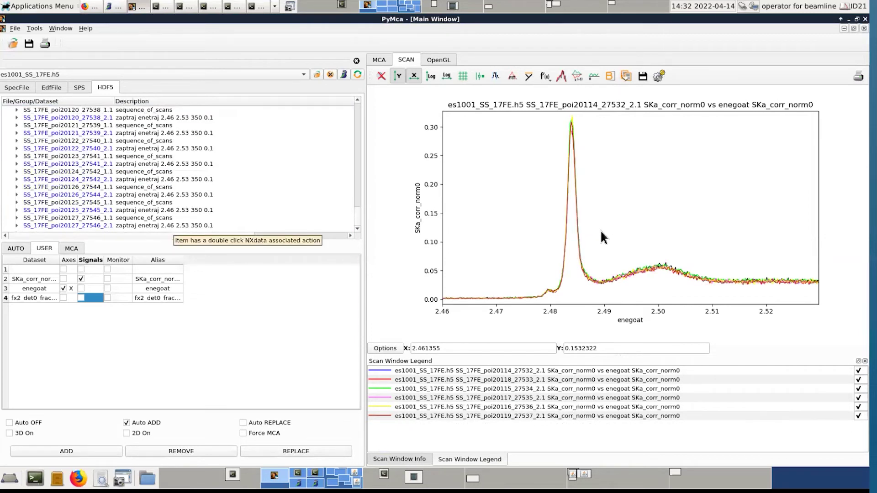
Select every scan entry with Ctrl+A so scans 27538 through 27546 are overlaid too.
{"action": "key", "text": "ctrl+a"}
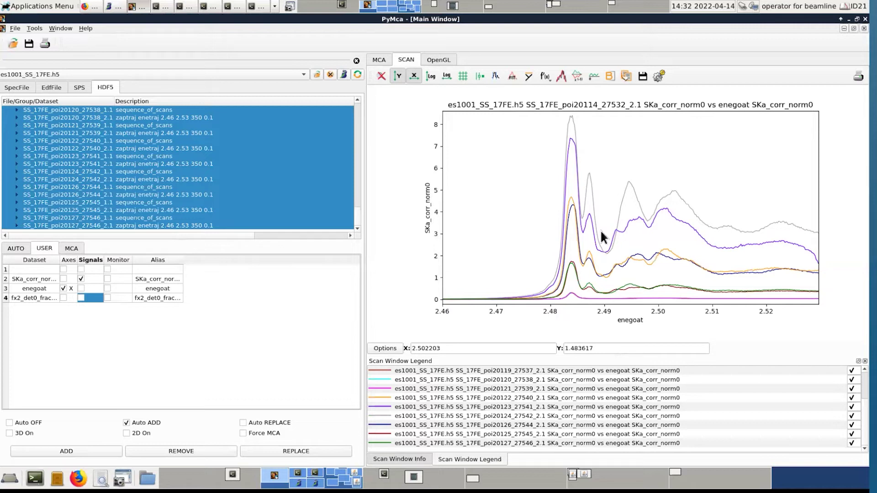
Configure XAS Normalization with a linear pre-edge fit and the post-edge region starting near 2.513.
{"action": "left_click", "coordinate": [658, 76]}
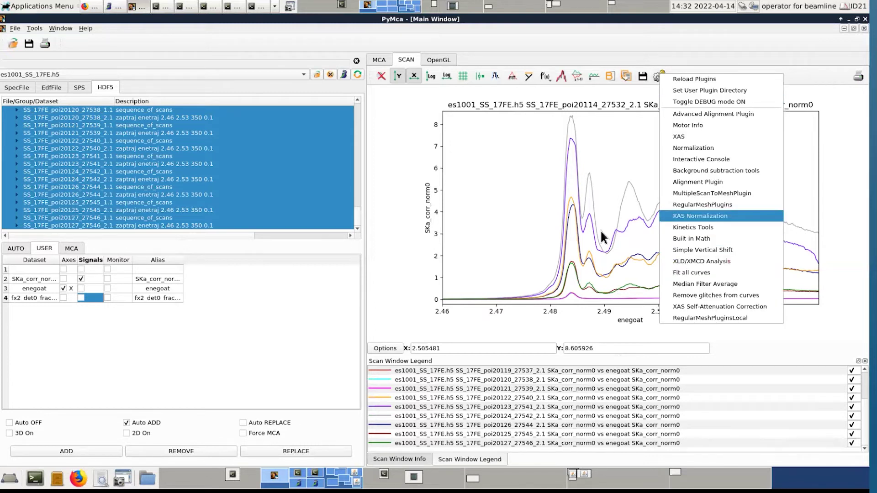
{"action": "key", "text": "Return"}
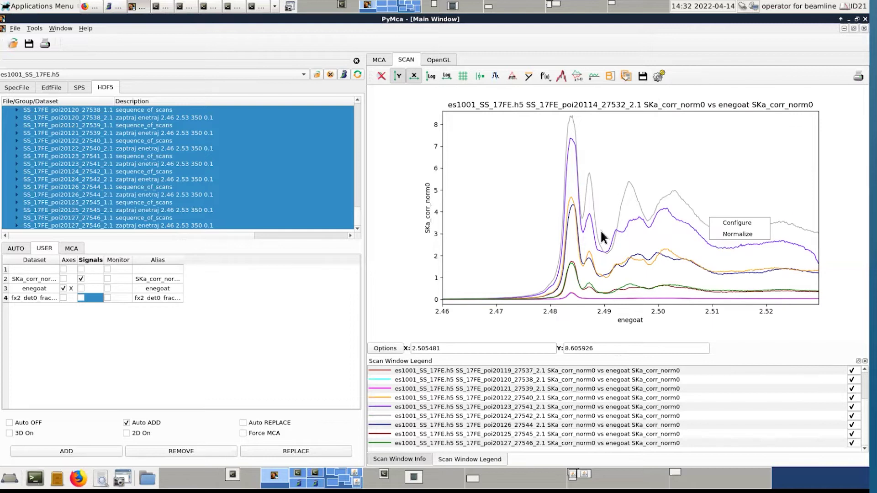
{"action": "left_click", "coordinate": [601, 238]}
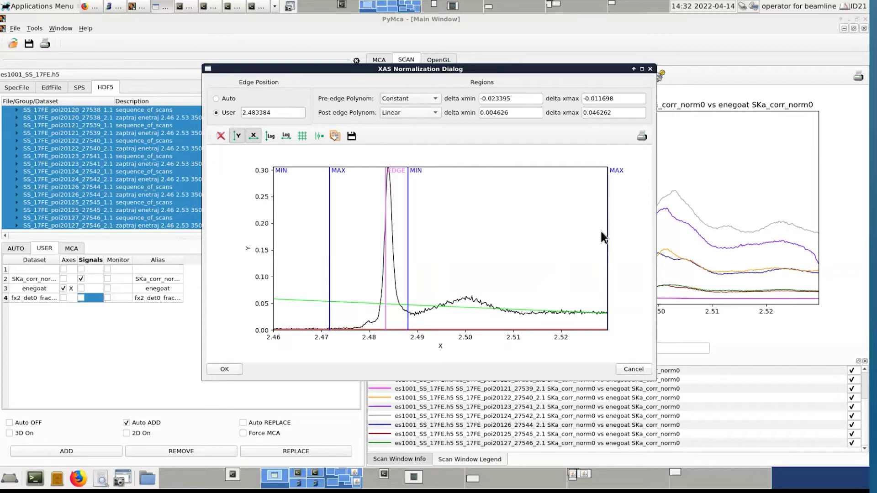
{"action": "key", "text": "alt+Down"}
{"action": "key", "text": "Down"}
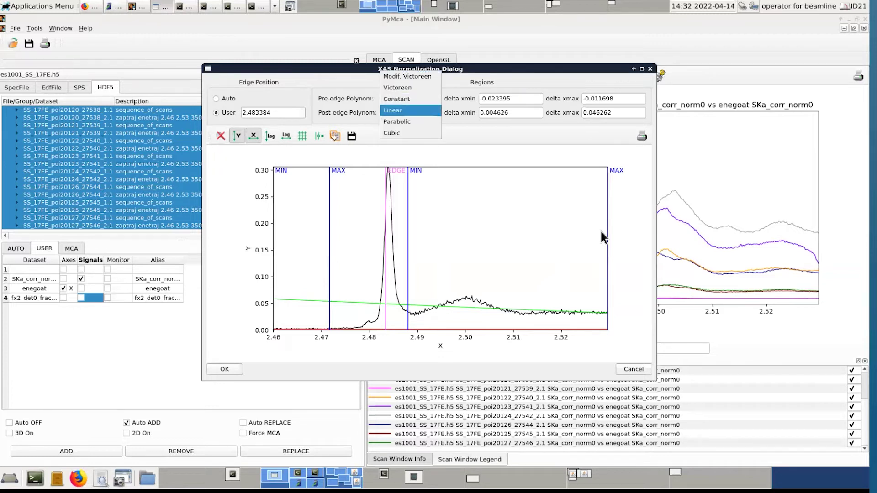
{"action": "key", "text": "Return"}
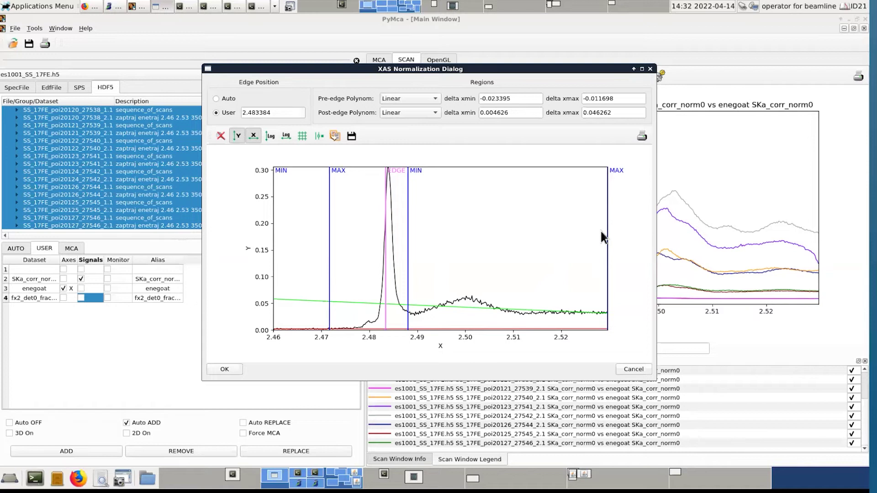
{"action": "left_click", "coordinate": [603, 231]}
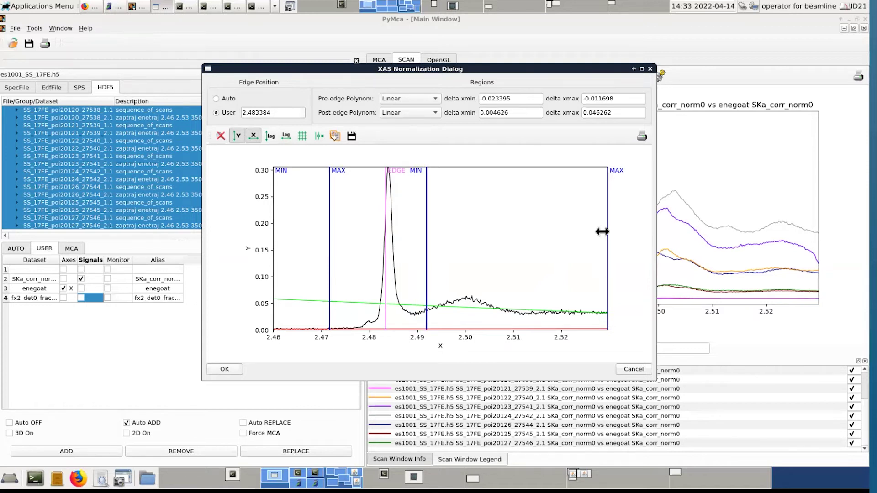
{"action": "left_click_drag", "start_coordinate": [428, 231], "coordinate": [526, 231]}
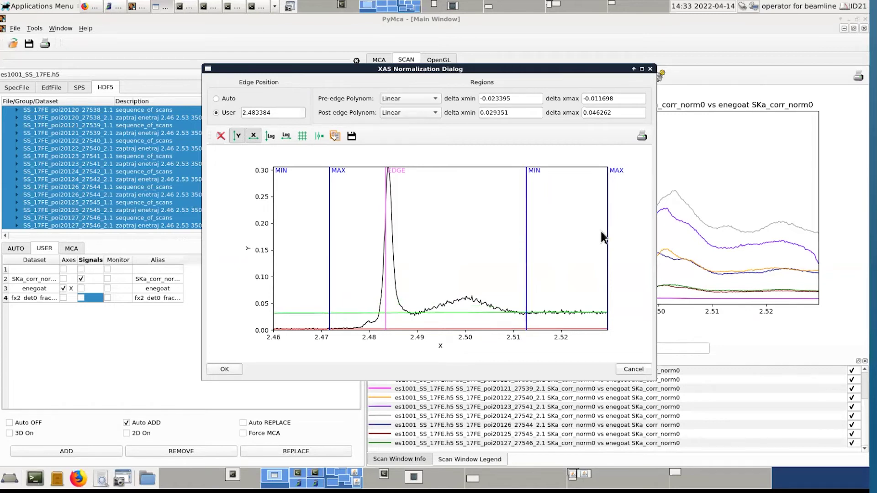
{"action": "key", "text": "Escape"}
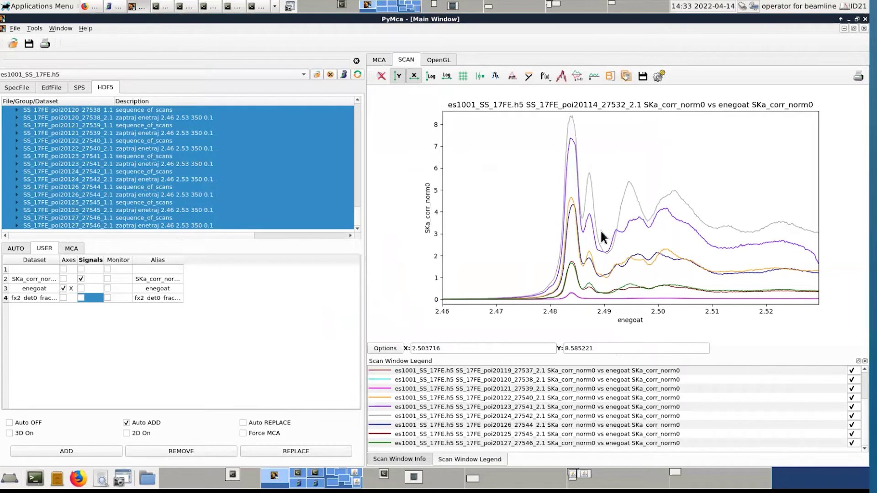
Run XAS Normalization on all plotted curves and bring up the Output File Selection dialog.
{"action": "left_click", "coordinate": [659, 76]}
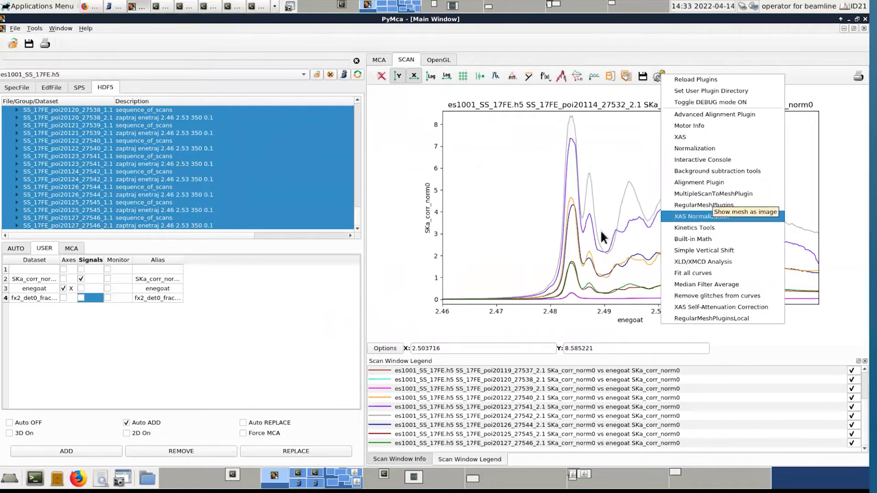
{"action": "left_click", "coordinate": [711, 212]}
{"action": "key", "text": "Down"}
{"action": "key", "text": "Down"}
{"action": "key", "text": "Return"}
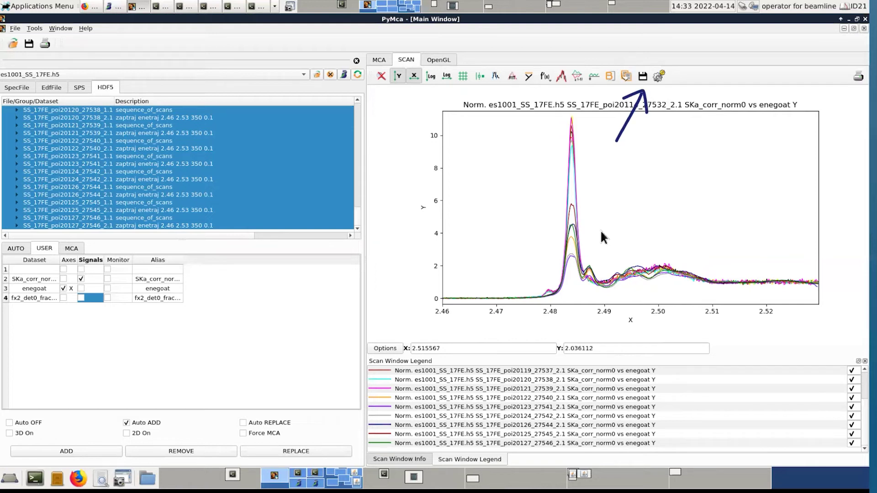
{"action": "left_click", "coordinate": [643, 76]}
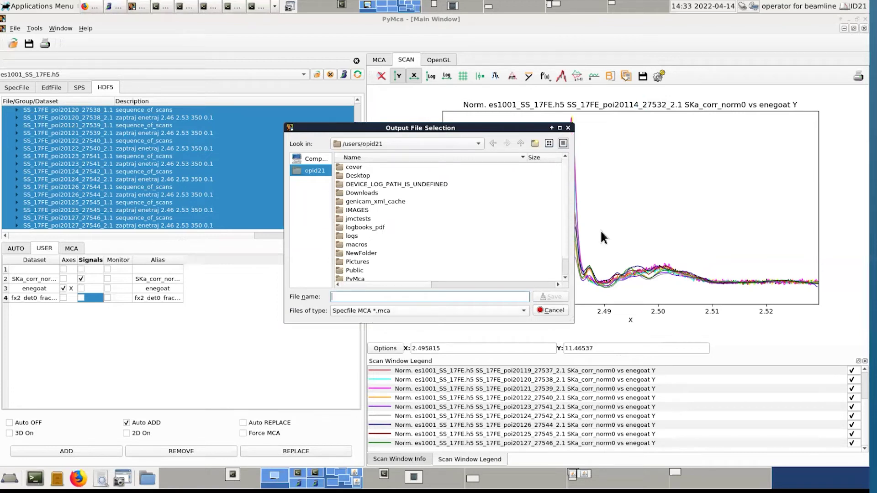
Browse the export file types, then cancel the Output File Selection dialog without saving.
{"action": "key", "text": "Tab"}
{"action": "key", "text": "alt+Down"}
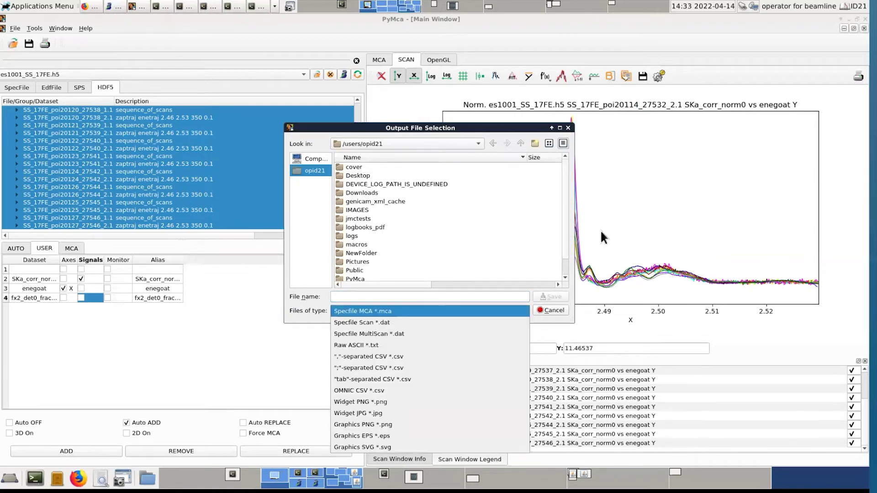
{"action": "key", "text": "Down"}
{"action": "key", "text": "Down"}
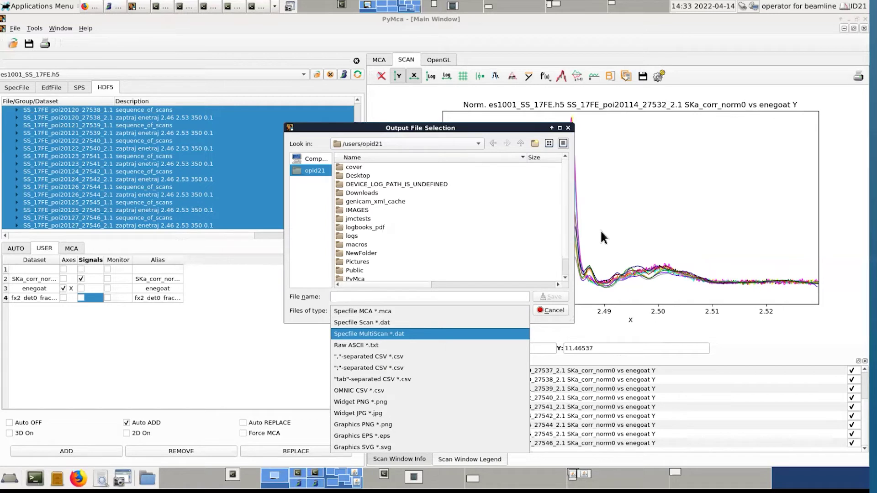
{"action": "key", "text": "Escape"}
{"action": "key", "text": "Escape"}
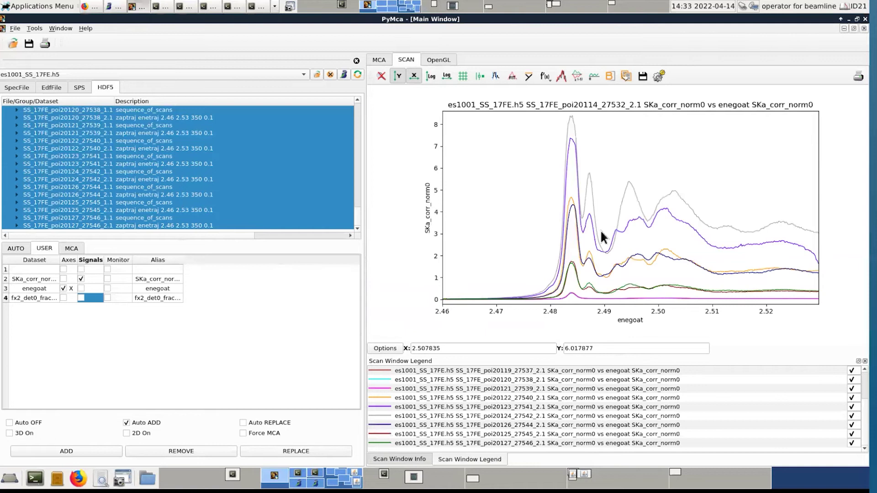
Normalize all curves with the integrated-area method (y-min(y))/trapz(max(y)-min(y),x).
{"action": "left_click", "coordinate": [658, 76]}
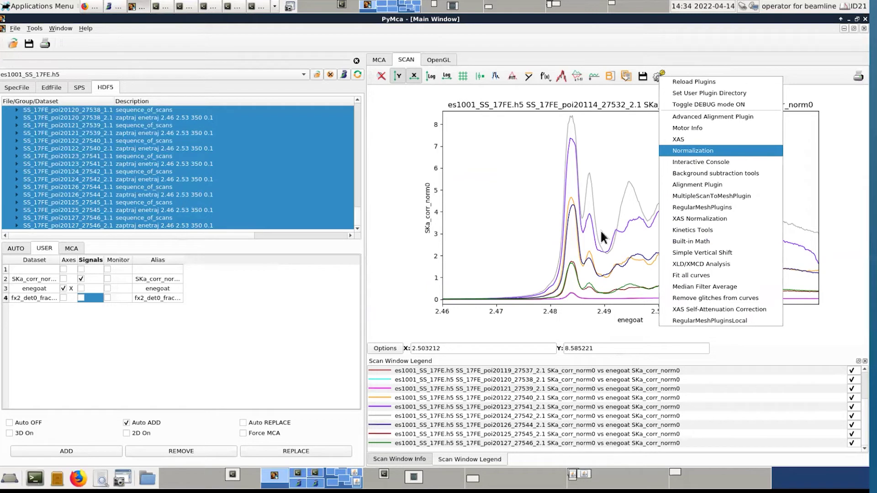
{"action": "key", "text": "Return"}
{"action": "key", "text": "Down"}
{"action": "key", "text": "Up"}
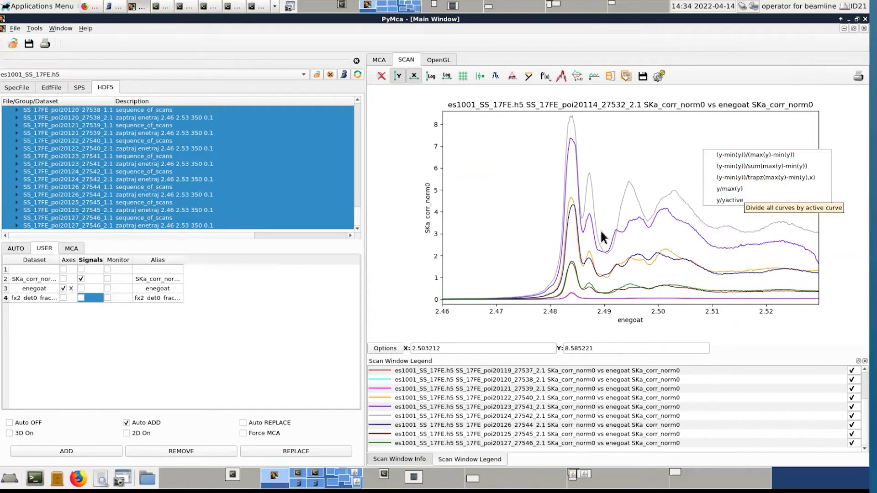
{"action": "key", "text": "Down"}
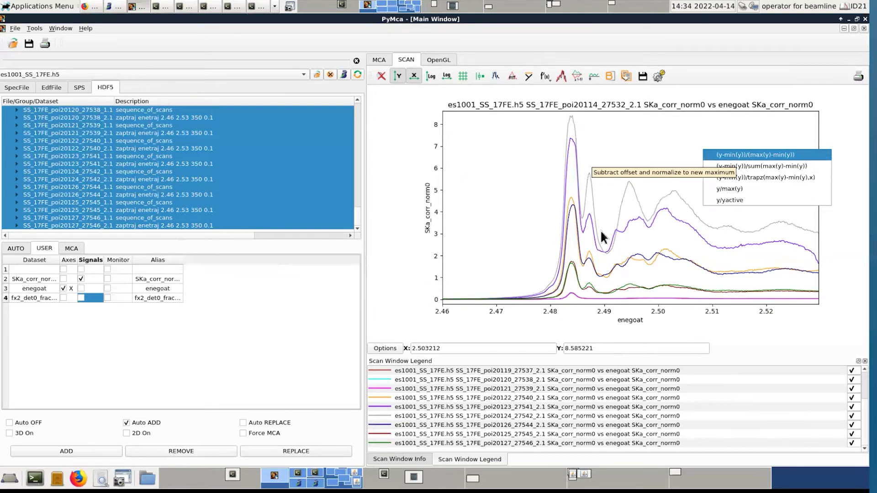
{"action": "key", "text": "Down"}
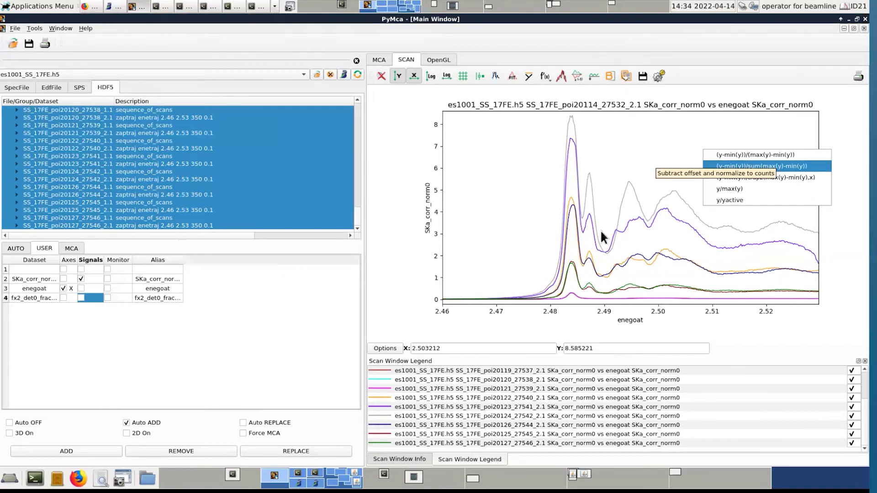
{"action": "key", "text": "Down"}
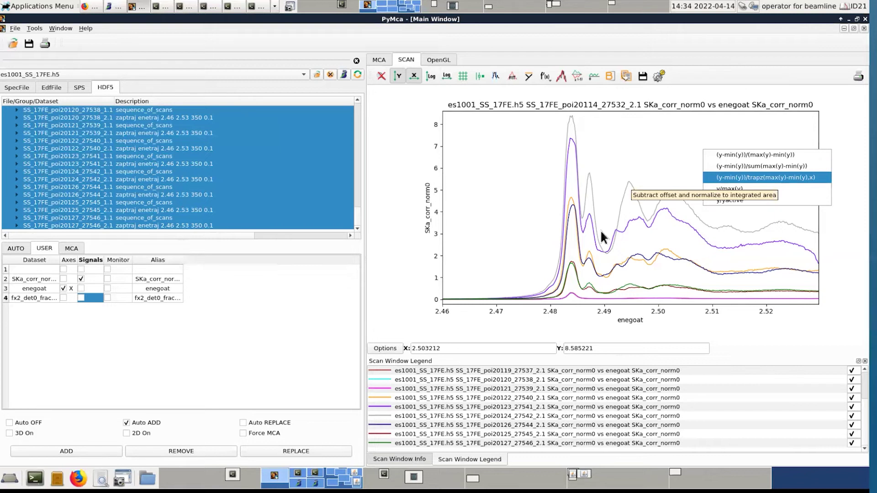
{"action": "key", "text": "Down"}
{"action": "key", "text": "Down"}
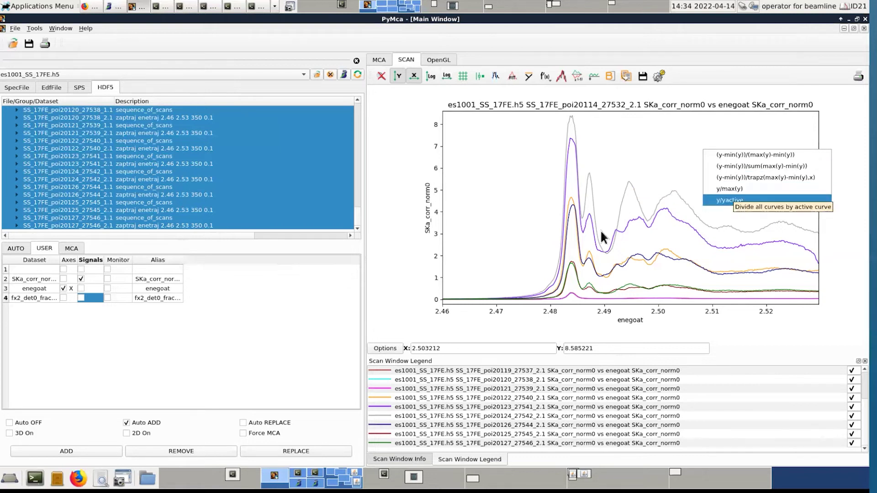
{"action": "key", "text": "Up"}
{"action": "key", "text": "Up"}
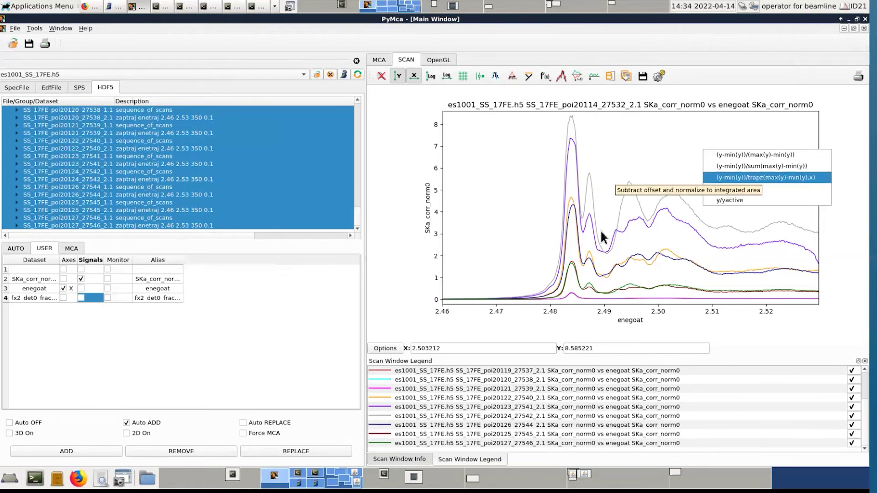
{"action": "key", "text": "Return"}
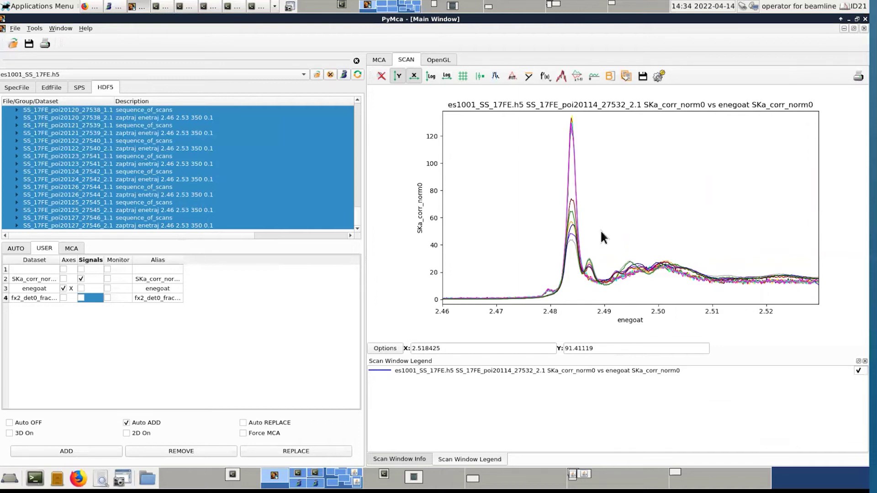
Zoom onto the main absorption peak, return to full range, and toggle point markers on and off.
{"action": "left_click_drag", "start_coordinate": [532, 121], "coordinate": [634, 303]}
{"action": "left_click_drag", "start_coordinate": [539, 118], "coordinate": [639, 300]}
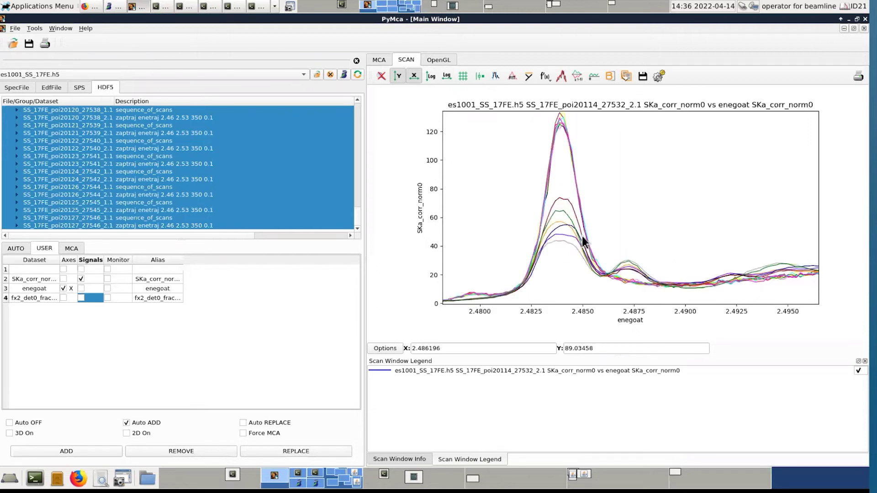
{"action": "right_click", "coordinate": [583, 242]}
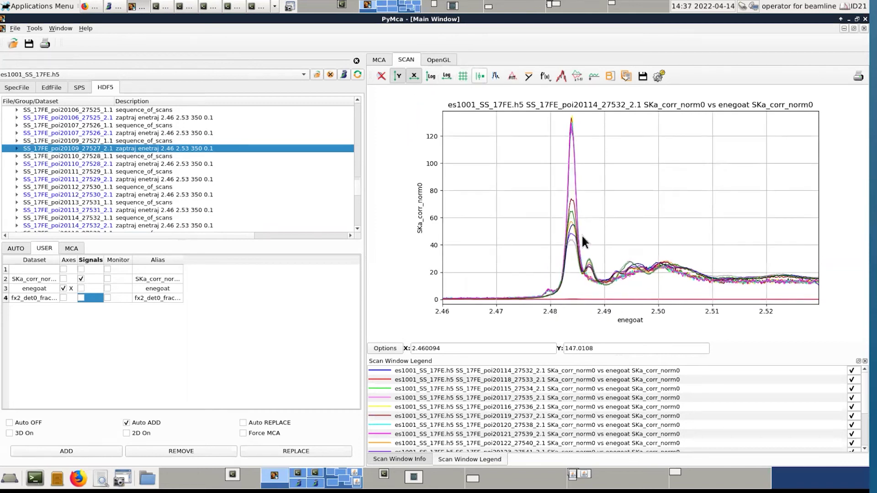
{"action": "key", "text": "space"}
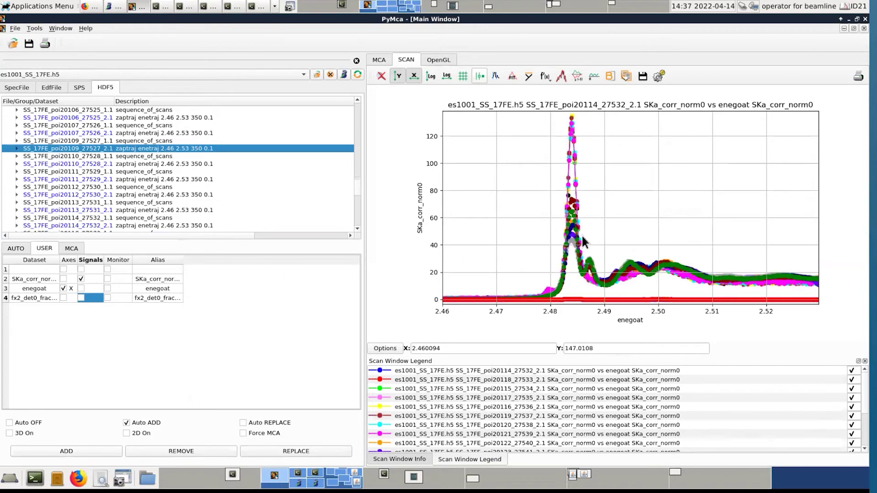
{"action": "key", "text": "space"}
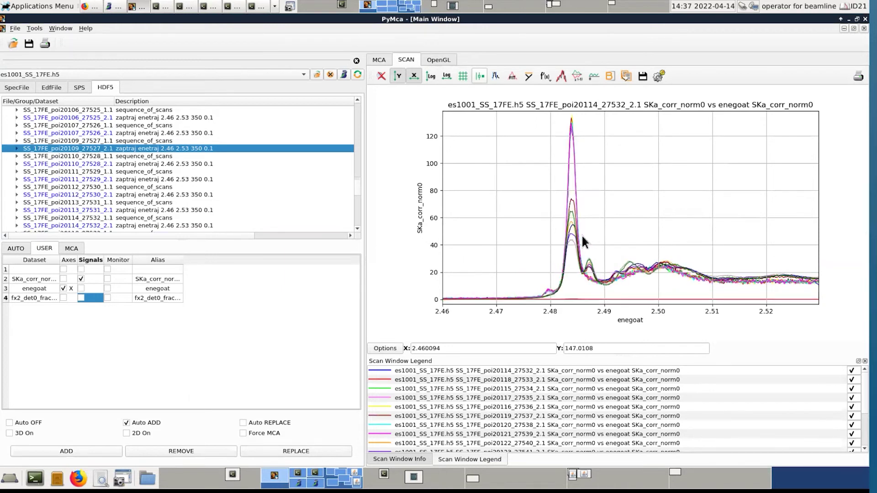
{"action": "key", "text": "Tab"}
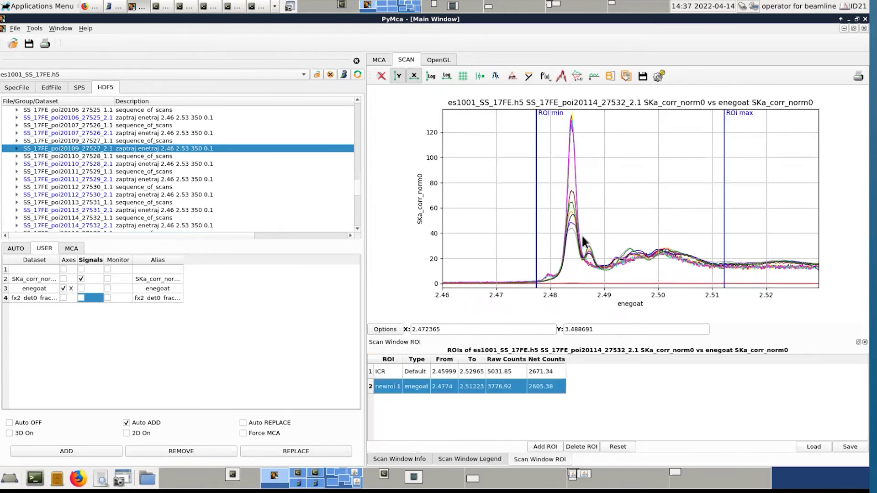
Narrow the ROI to 2.48228–2.48573 around the peak, rename it sulfate, and zoom to check.
{"action": "left_click_drag", "start_coordinate": [537, 239], "coordinate": [563, 246]}
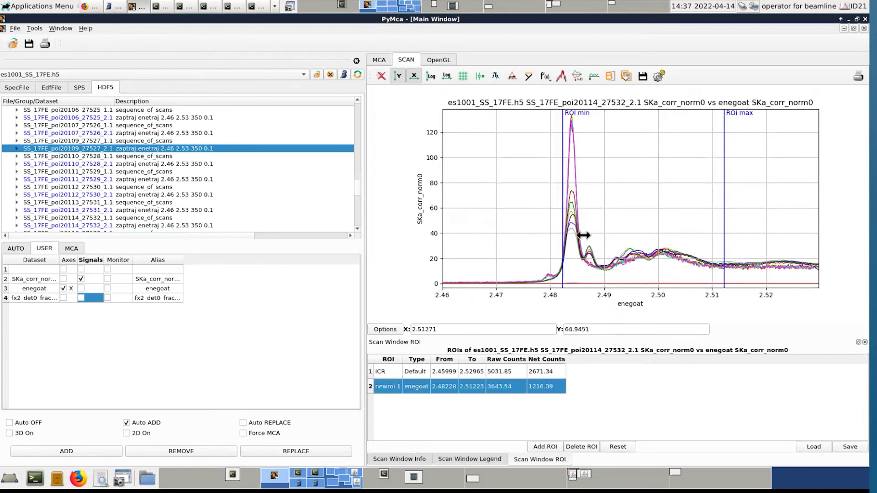
{"action": "mouse_move", "coordinate": [724, 224]}
{"action": "left_mouse_down"}
{"action": "mouse_move", "coordinate": [590, 219]}
{"action": "mouse_move", "coordinate": [582, 235]}
{"action": "left_mouse_up"}
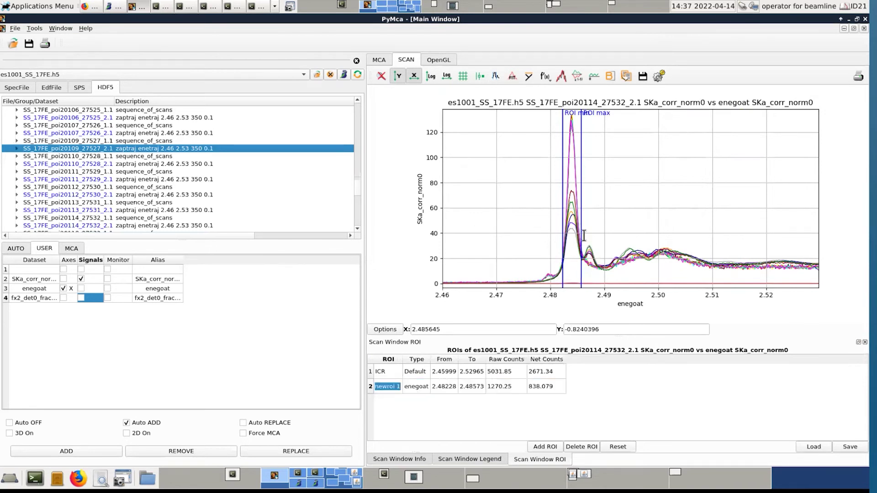
{"action": "type", "text": "sulfate"}
{"action": "key", "text": "Return"}
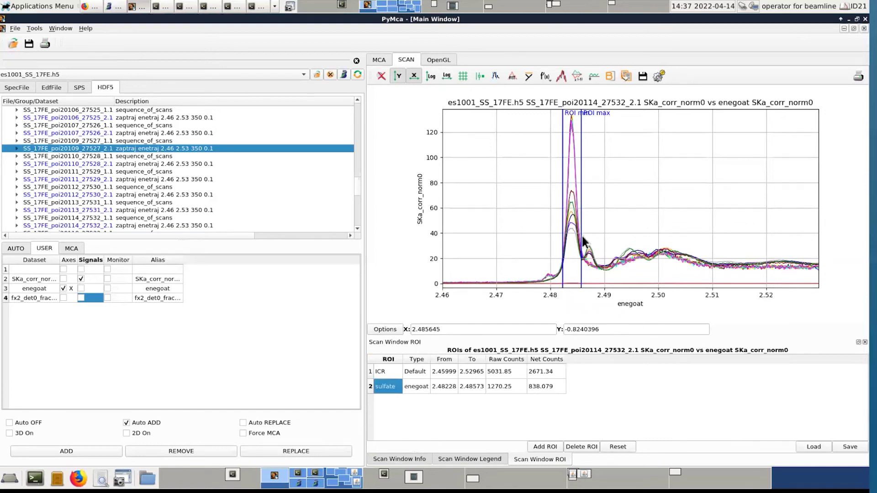
{"action": "left_click_drag", "start_coordinate": [521, 195], "coordinate": [628, 289]}
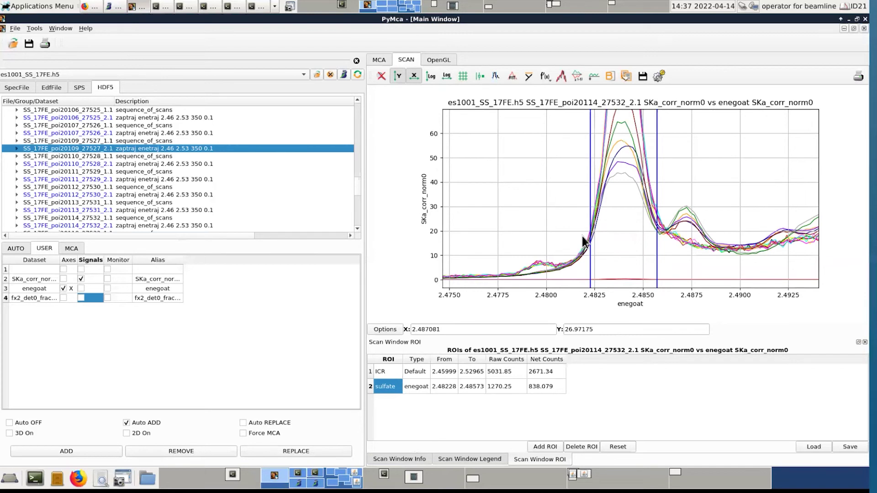
Return to the full energy range, dismiss the fit options, and average all plotted curves into one.
{"action": "right_click", "coordinate": [584, 242]}
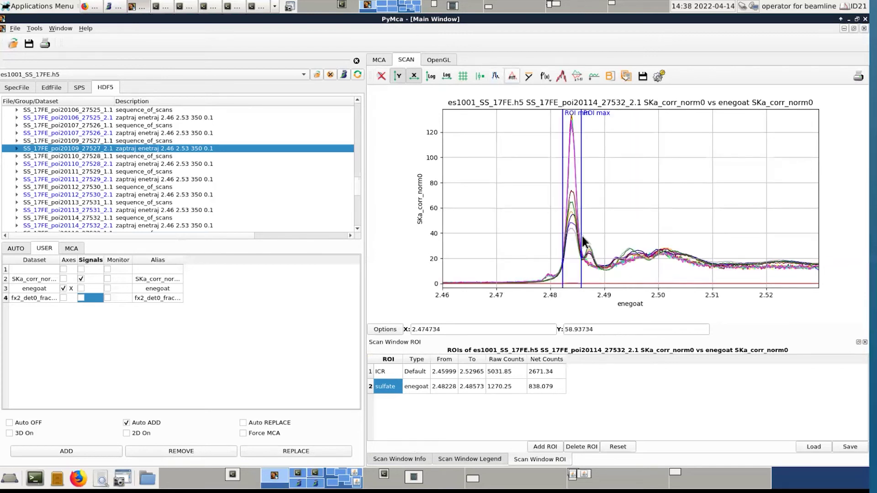
{"action": "left_click", "coordinate": [512, 76]}
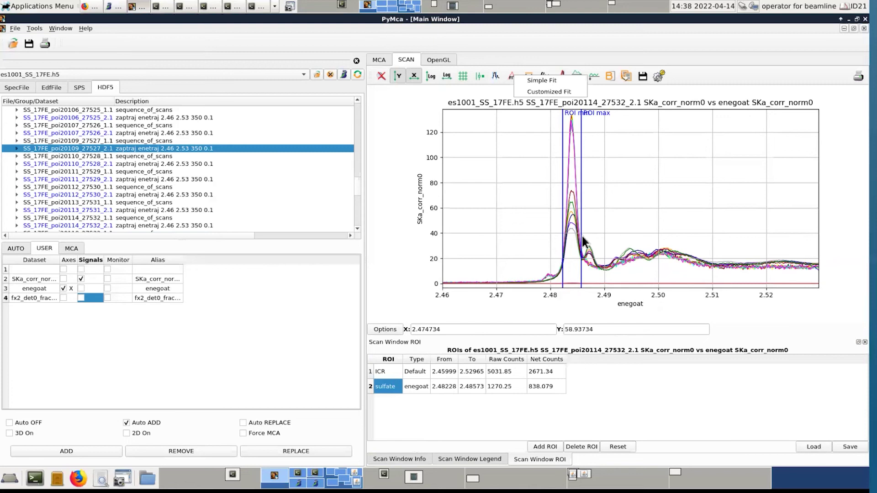
{"action": "key", "text": "Down"}
{"action": "key", "text": "Down"}
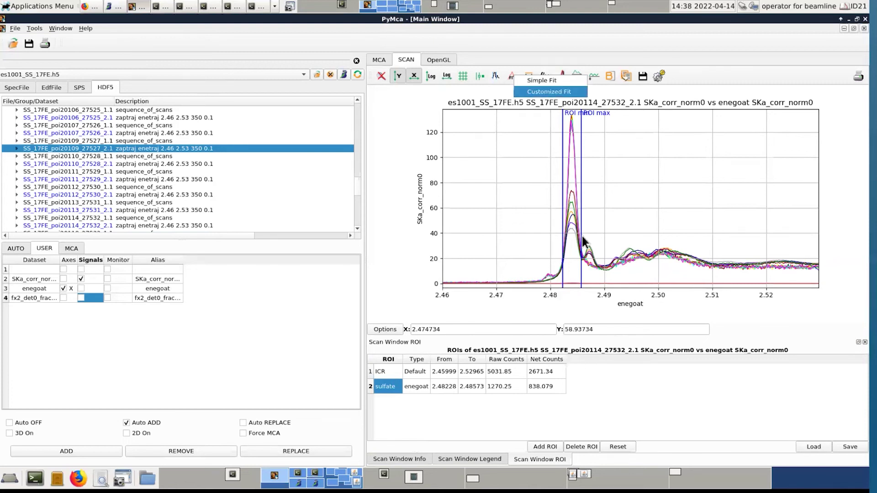
{"action": "key", "text": "Return"}
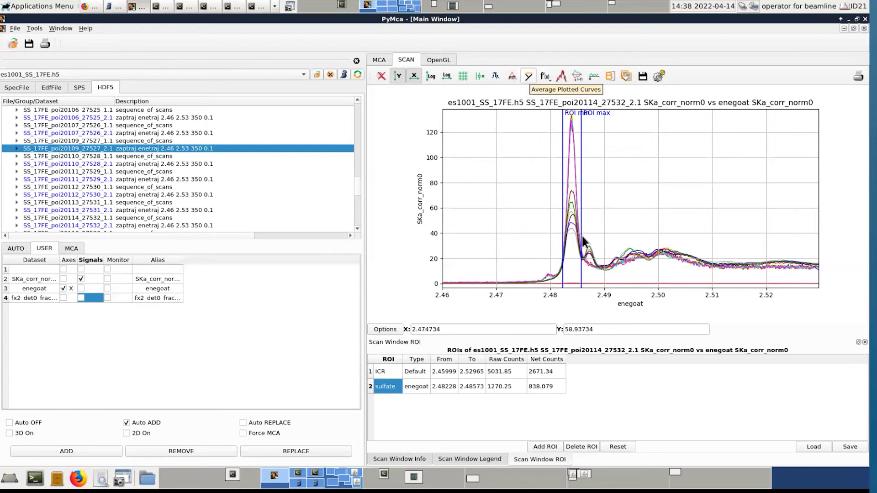
{"action": "left_click", "coordinate": [528, 76]}
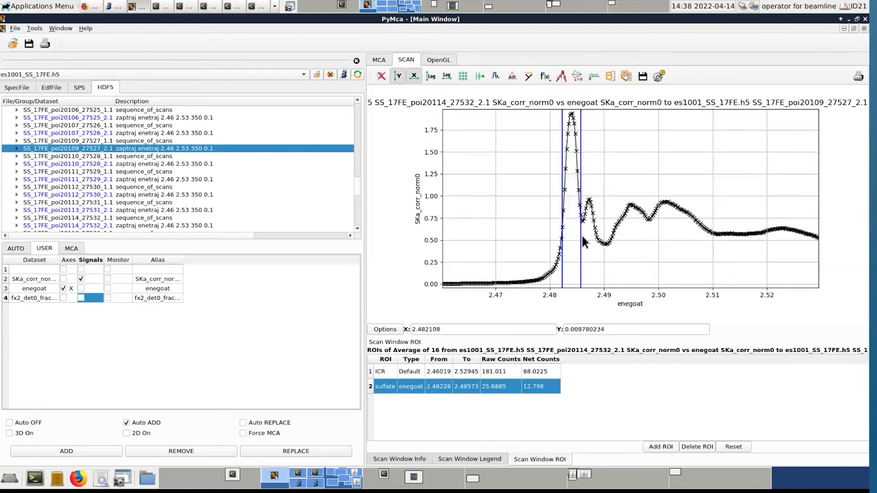
Begin exporting the averaged curve as Specfile Scan *.dat, then close the export dialog.
{"action": "left_click", "coordinate": [643, 76]}
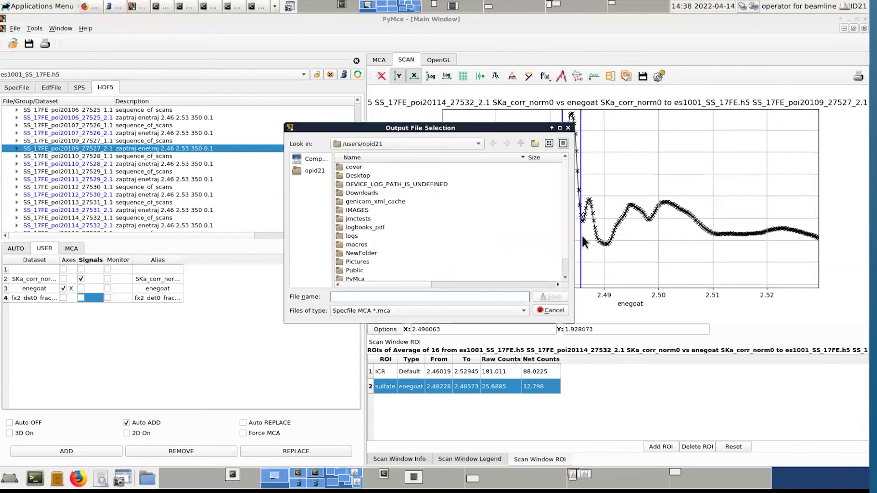
{"action": "key", "text": "Tab"}
{"action": "key", "text": "alt+Down"}
{"action": "key", "text": "Down"}
{"action": "key", "text": "Return"}
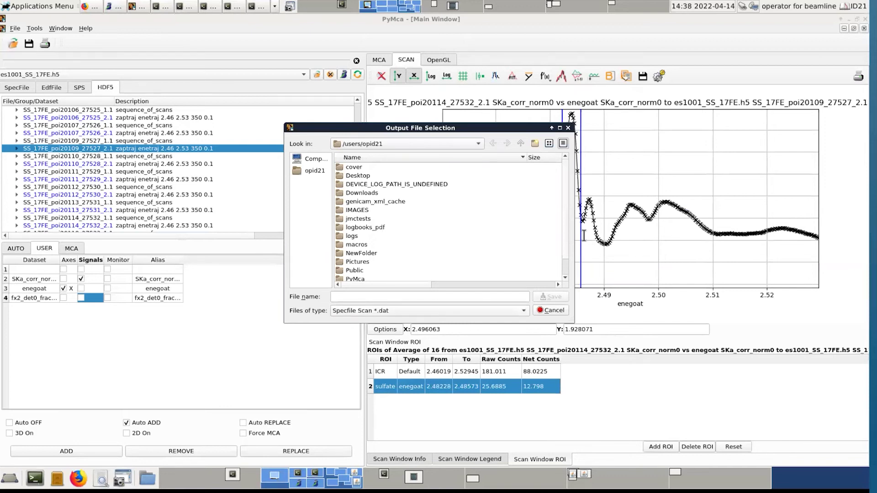
{"action": "key", "text": "Escape"}
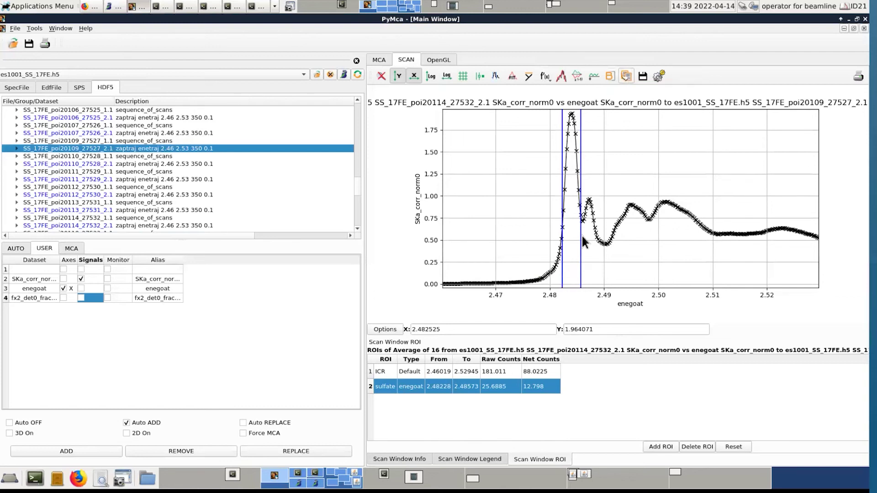
Add the HDF5 scans through 20113_27531_2.1 to the plot.
{"action": "left_click", "coordinate": [643, 75]}
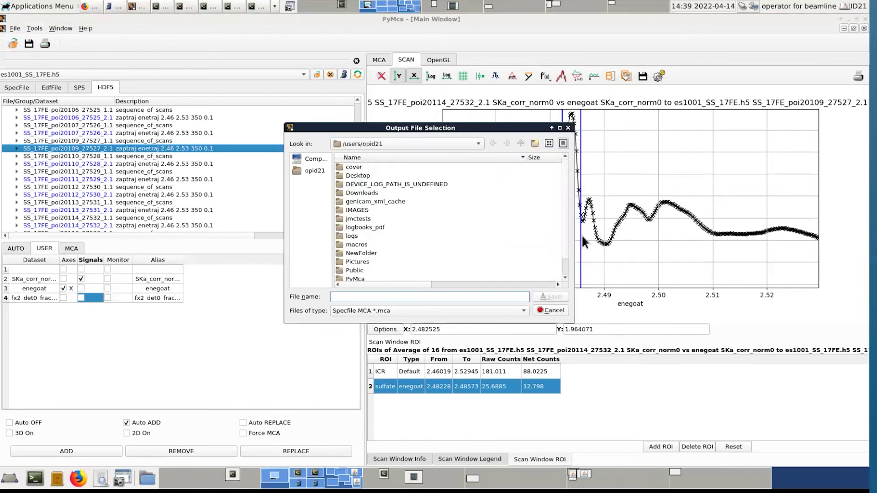
{"action": "key", "text": "Escape"}
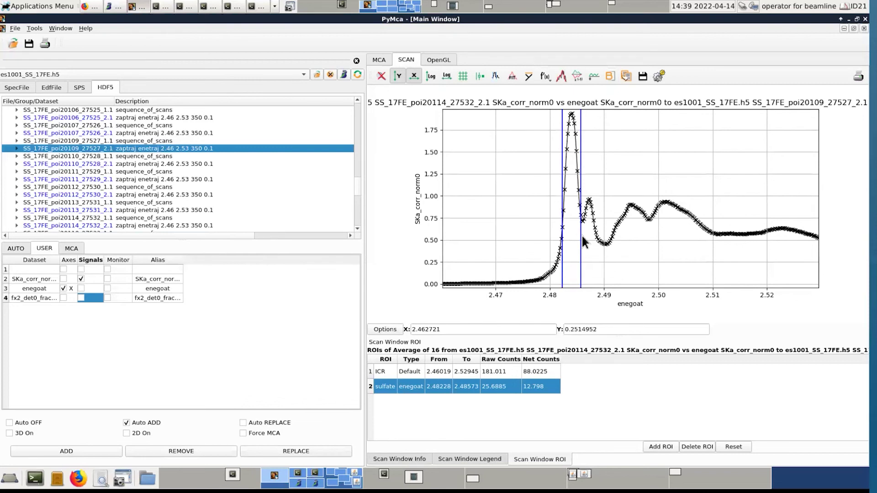
{"action": "left_click", "coordinate": [68, 210], "text": "shift"}
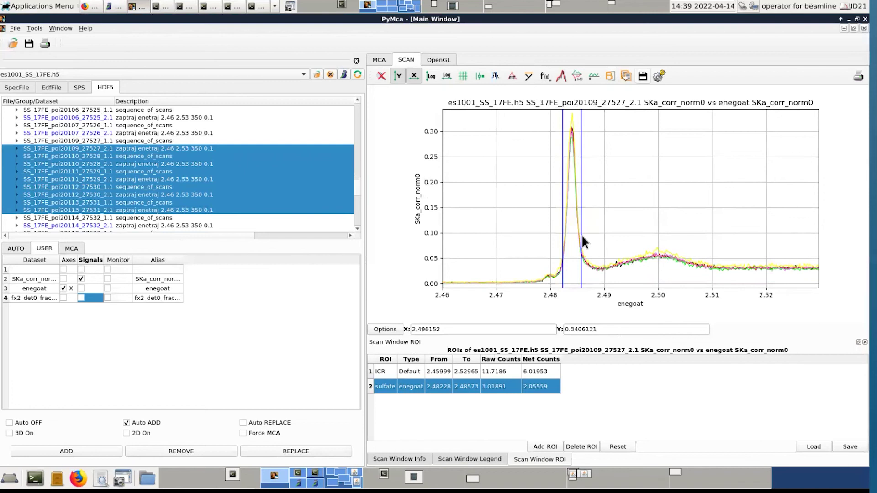
Save the plot as a Graphics PNG named test on the Desktop.
{"action": "key", "text": "ctrl+s"}
{"action": "key", "text": "Tab"}
{"action": "key", "text": "alt+Down"}
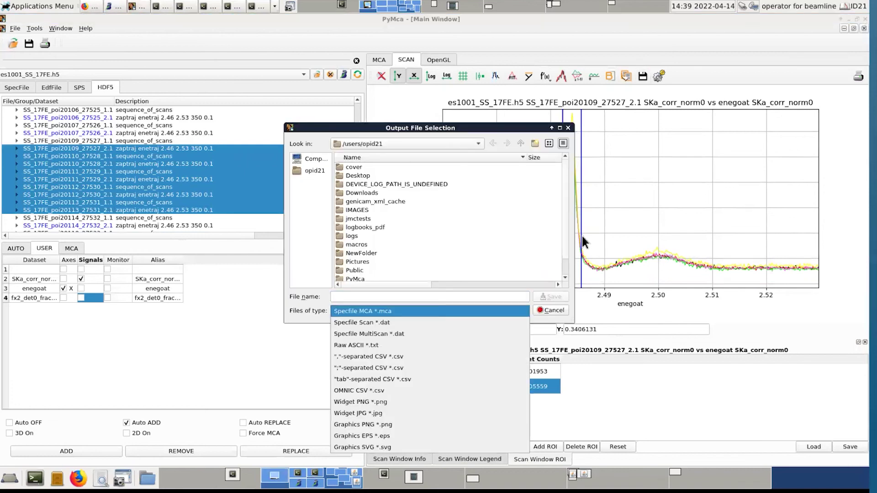
{"action": "key", "text": "Down"}
{"action": "key", "text": "Down"}
{"action": "key", "text": "Down"}
{"action": "key", "text": "Down"}
{"action": "key", "text": "Down"}
{"action": "key", "text": "Down"}
{"action": "key", "text": "Down"}
{"action": "key", "text": "Down"}
{"action": "key", "text": "Down"}
{"action": "key", "text": "Down"}
{"action": "key", "text": "Down"}
{"action": "key", "text": "Down"}
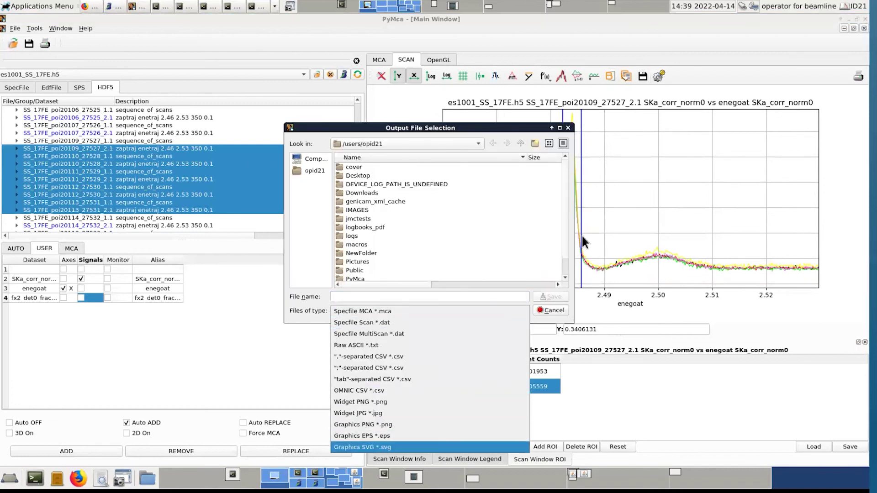
{"action": "key", "text": "Up"}
{"action": "key", "text": "Up"}
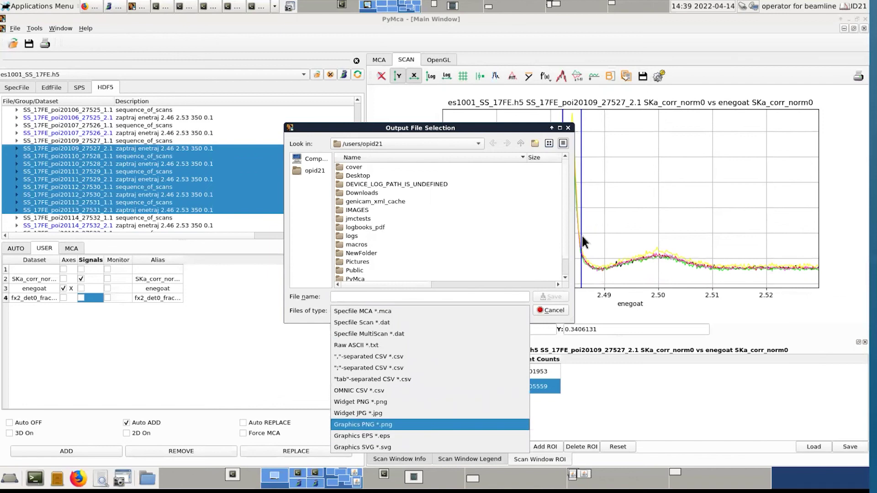
{"action": "key", "text": "Up"}
{"action": "key", "text": "Up"}
{"action": "key", "text": "Up"}
{"action": "key", "text": "Up"}
{"action": "key", "text": "Up"}
{"action": "key", "text": "Up"}
{"action": "key", "text": "Up"}
{"action": "key", "text": "Up"}
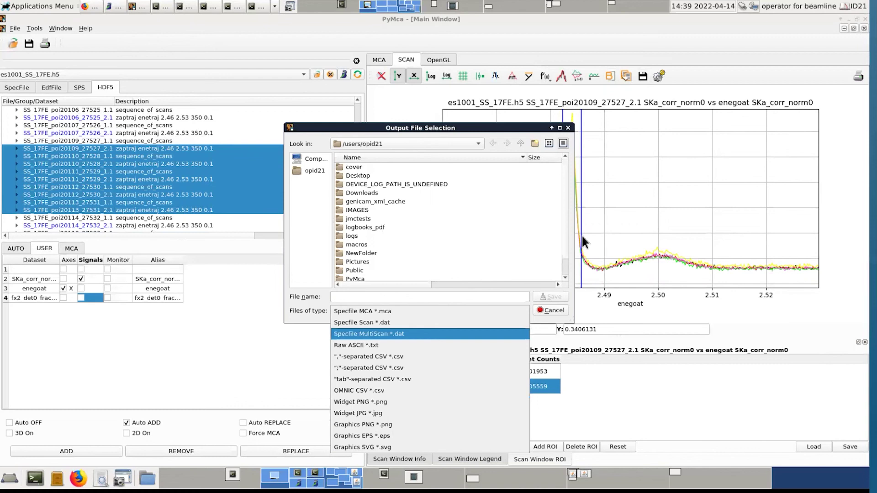
{"action": "key", "text": "Down"}
{"action": "key", "text": "Down"}
{"action": "key", "text": "Down"}
{"action": "key", "text": "Down"}
{"action": "key", "text": "Down"}
{"action": "key", "text": "Down"}
{"action": "key", "text": "Down"}
{"action": "key", "text": "Down"}
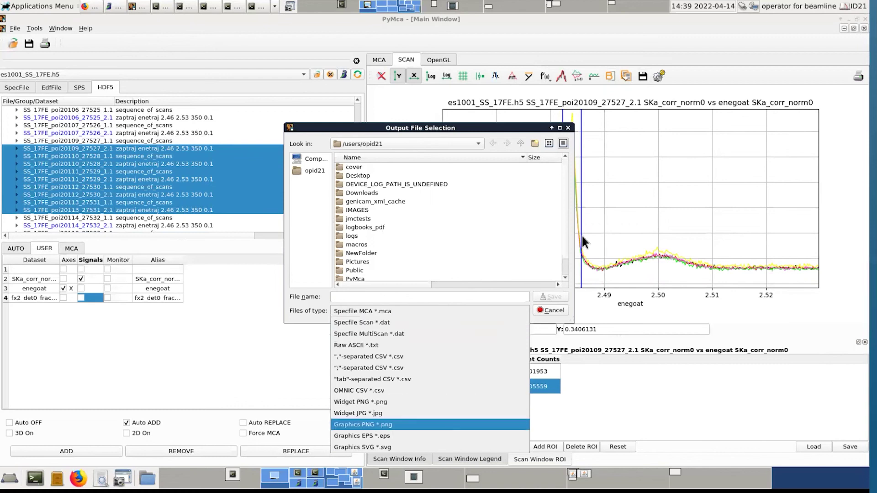
{"action": "key", "text": "Return"}
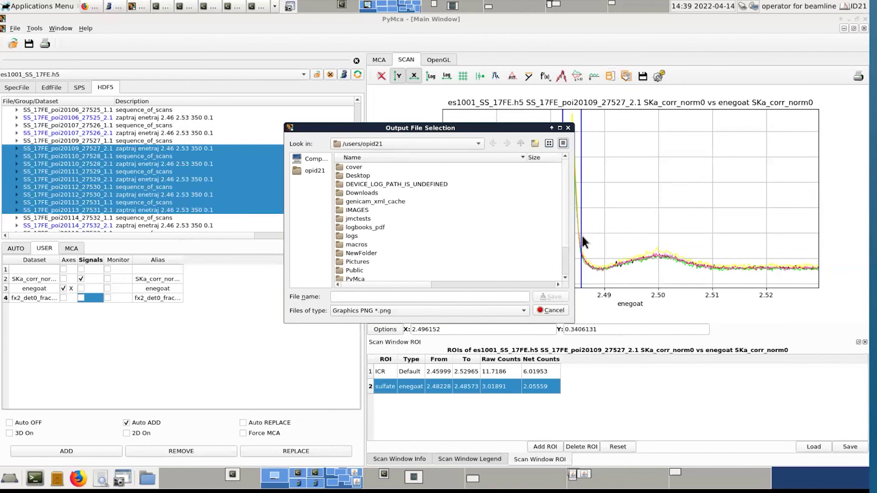
{"action": "key", "text": "Down"}
{"action": "key", "text": "Return"}
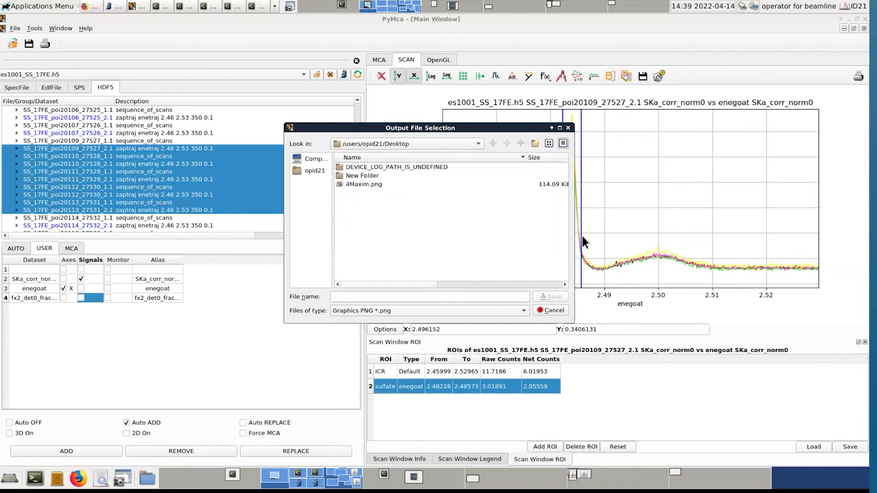
{"action": "type", "text": "test"}
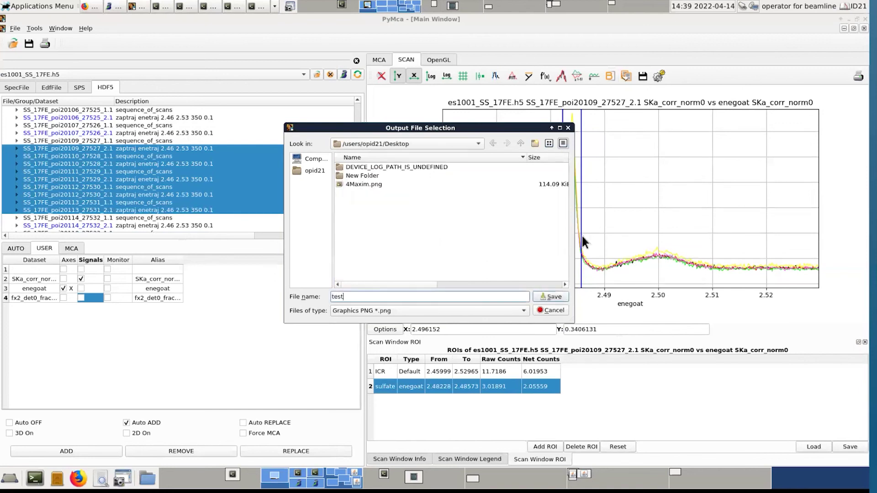
{"action": "key", "text": "Return"}
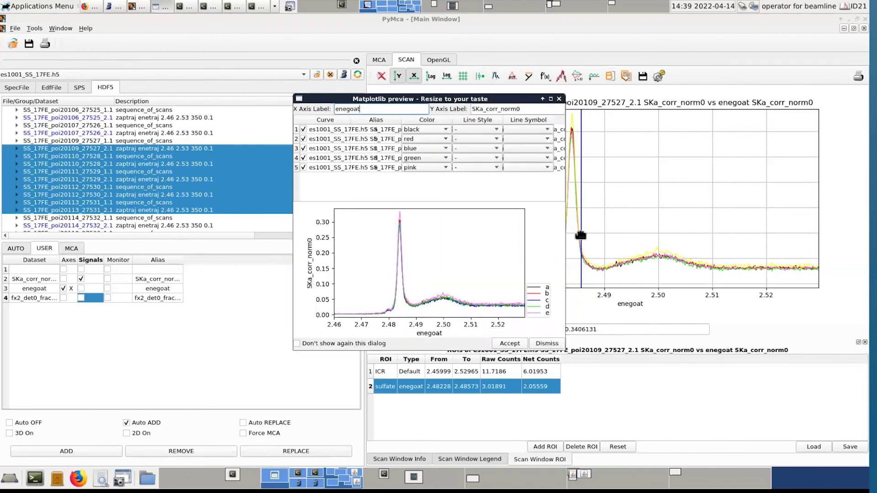
Enlarge the figure preview and set the first curve's alias to samplea.
{"action": "left_click_drag", "start_coordinate": [583, 243], "coordinate": [575, 227]}
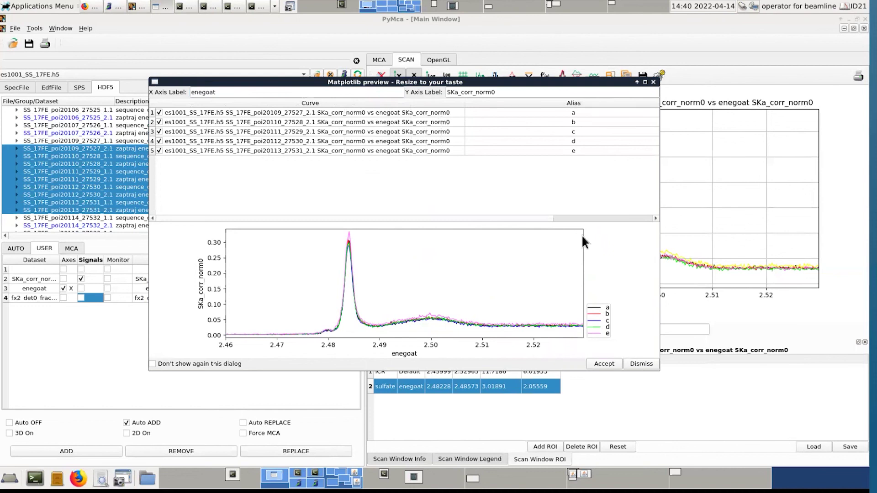
{"action": "key", "text": "F2"}
{"action": "type", "text": "samplea"}
{"action": "key", "text": "Return"}
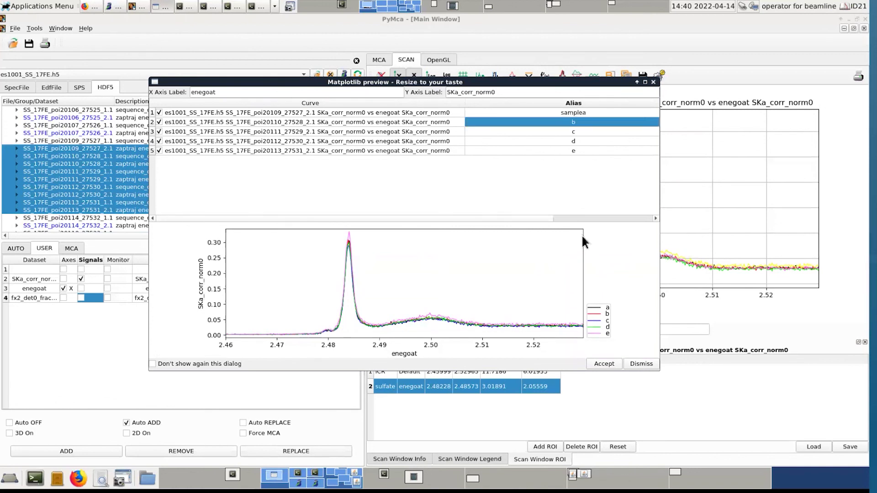
Alias curves two to four as reference_b, gypsum and glass.
{"action": "type", "text": "refe"}
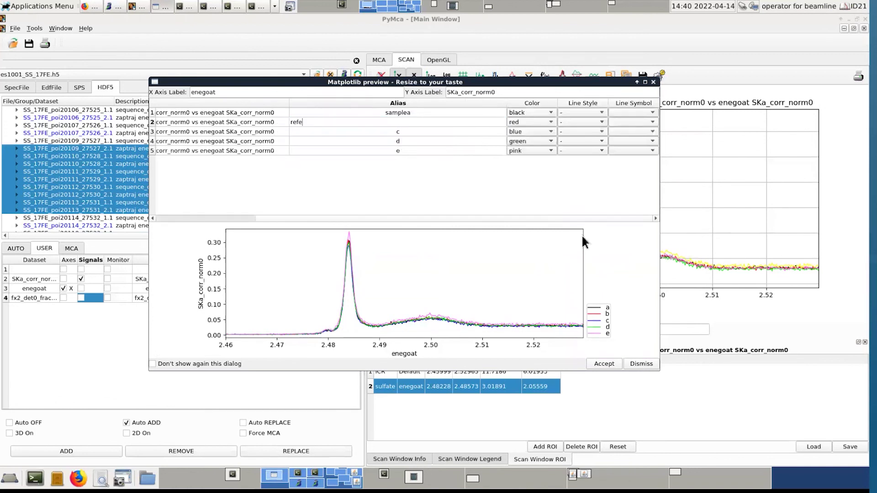
{"action": "type", "text": "rnce_b"}
{"action": "key", "text": "Left"}
{"action": "key", "text": "Left"}
{"action": "key", "text": "Left"}
{"action": "key", "text": "Left"}
{"action": "type", "text": "e"}
{"action": "key", "text": "Down"}
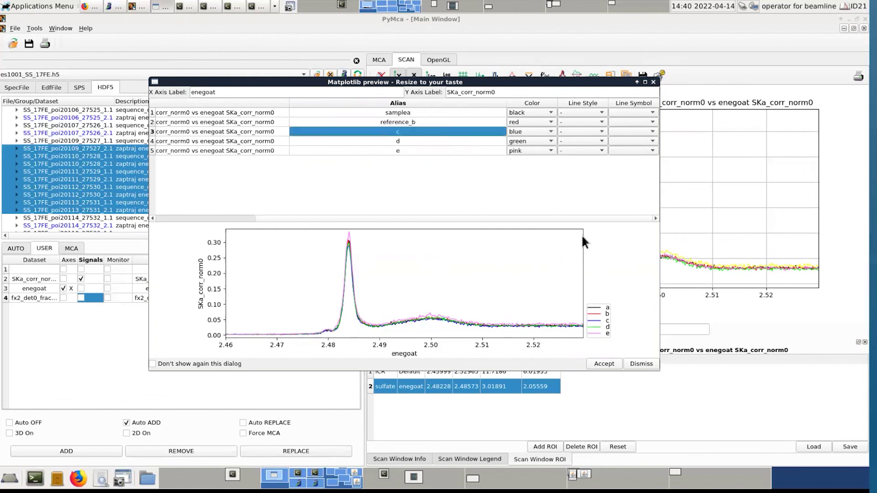
{"action": "type", "text": "g"}
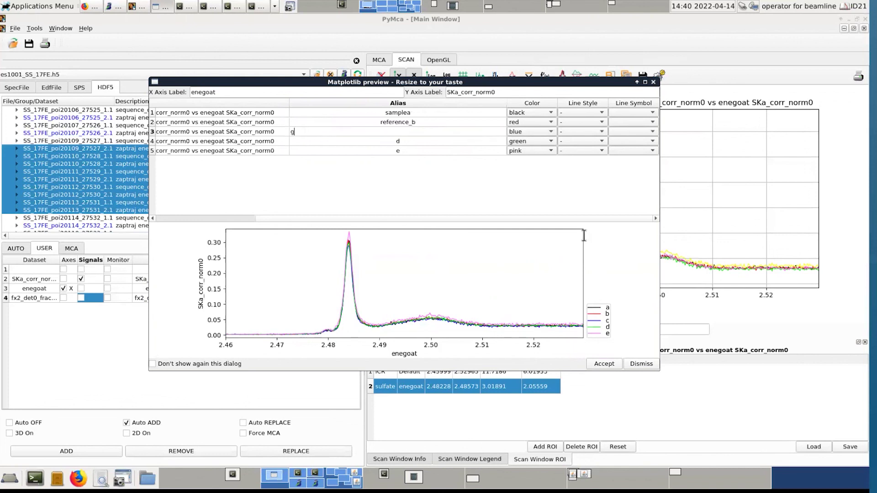
{"action": "type", "text": "ypsum"}
{"action": "key", "text": "Down"}
{"action": "type", "text": "glass"}
{"action": "key", "text": "Down"}
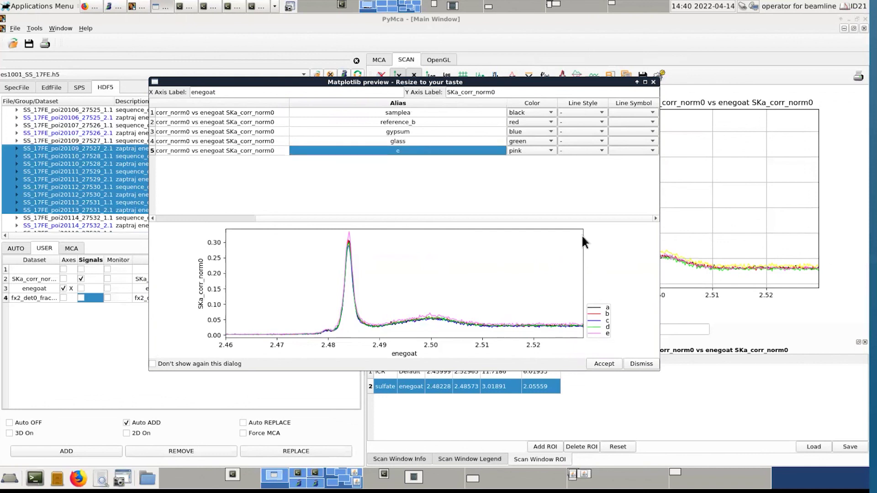
Change the samplea curve's colour to bluegreen.
{"action": "key", "text": "Tab"}
{"action": "key", "text": "alt+Down"}
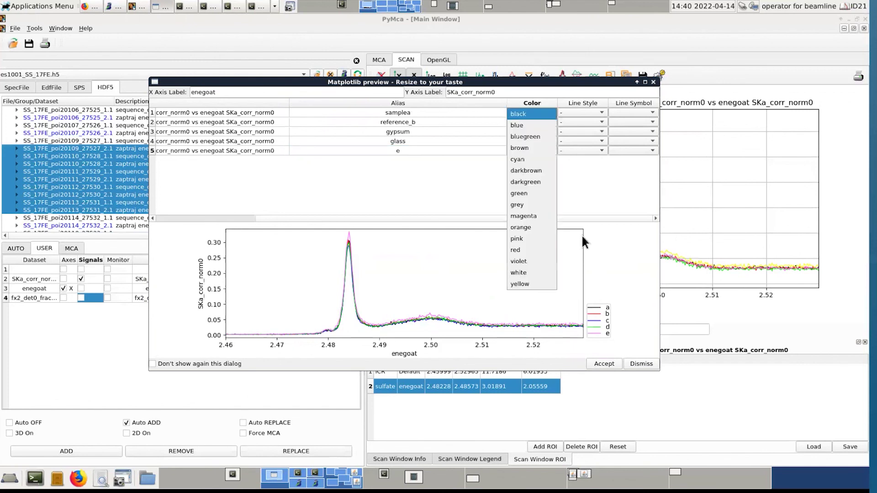
{"action": "key", "text": "Return"}
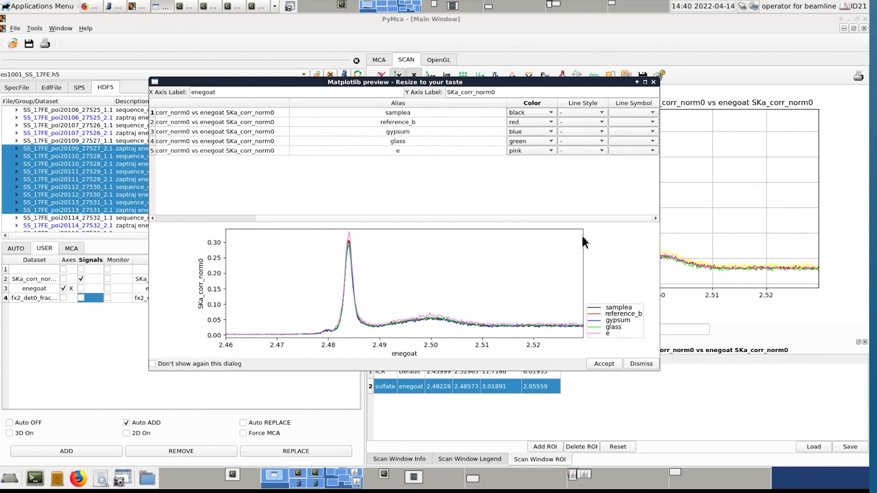
{"action": "key", "text": "alt+Down"}
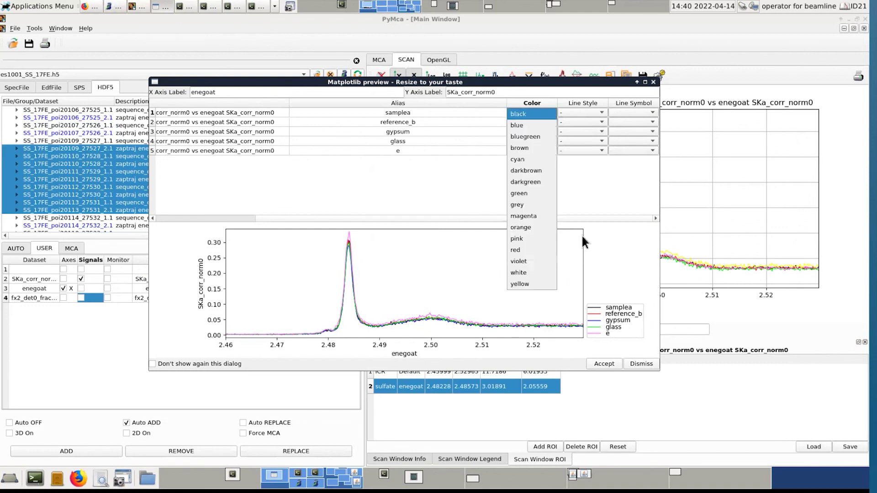
{"action": "key", "text": "Down"}
{"action": "key", "text": "Down"}
{"action": "key", "text": "Return"}
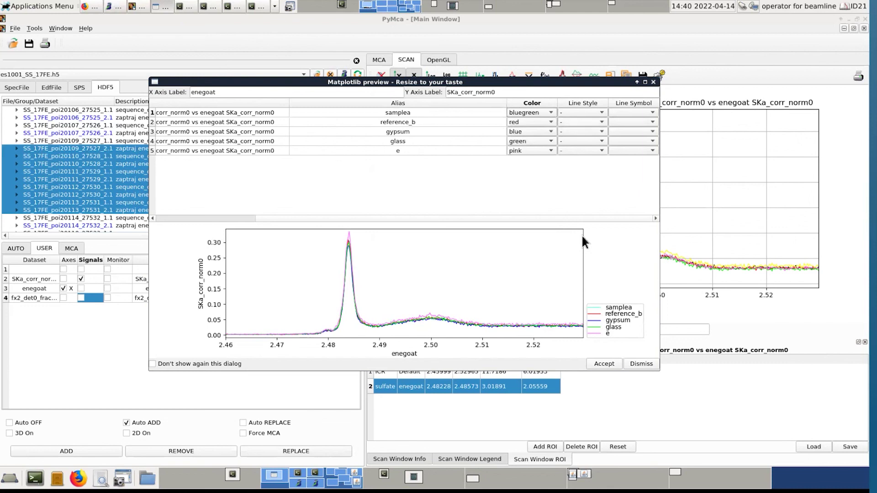
Set the line style of the samplea and glass curves to dashed (--).
{"action": "key", "text": "Tab"}
{"action": "key", "text": "alt+Down"}
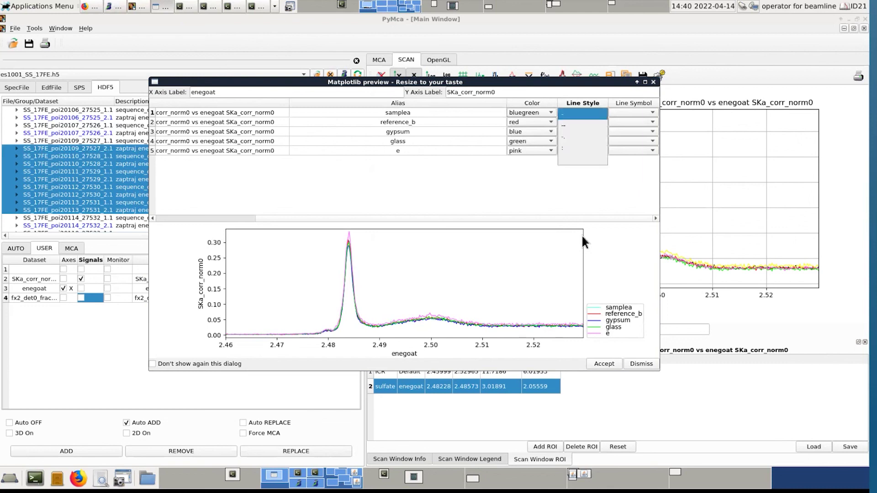
{"action": "key", "text": "Down"}
{"action": "key", "text": "Return"}
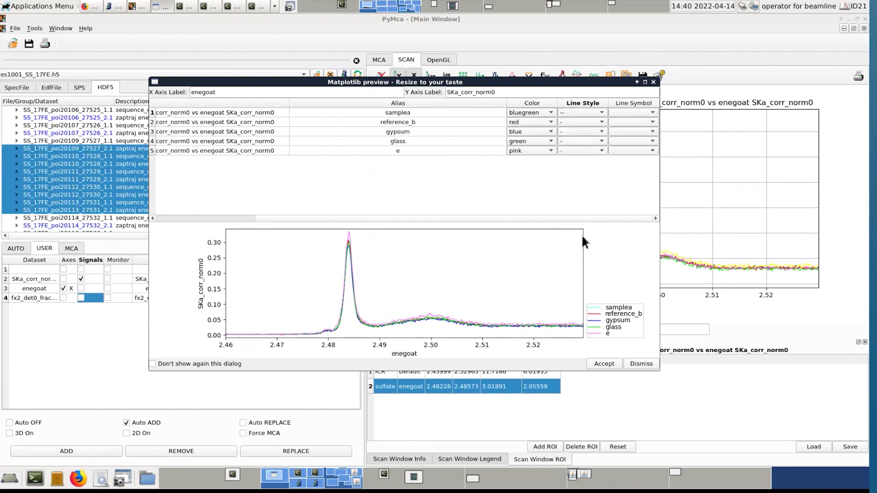
{"action": "key", "text": "alt+Down"}
{"action": "key", "text": "Down"}
{"action": "key", "text": "Return"}
{"action": "key", "text": "Return"}
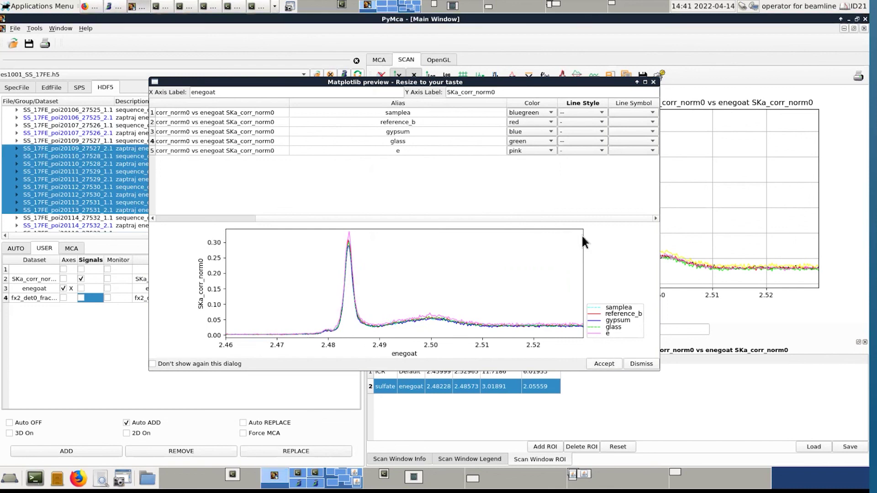